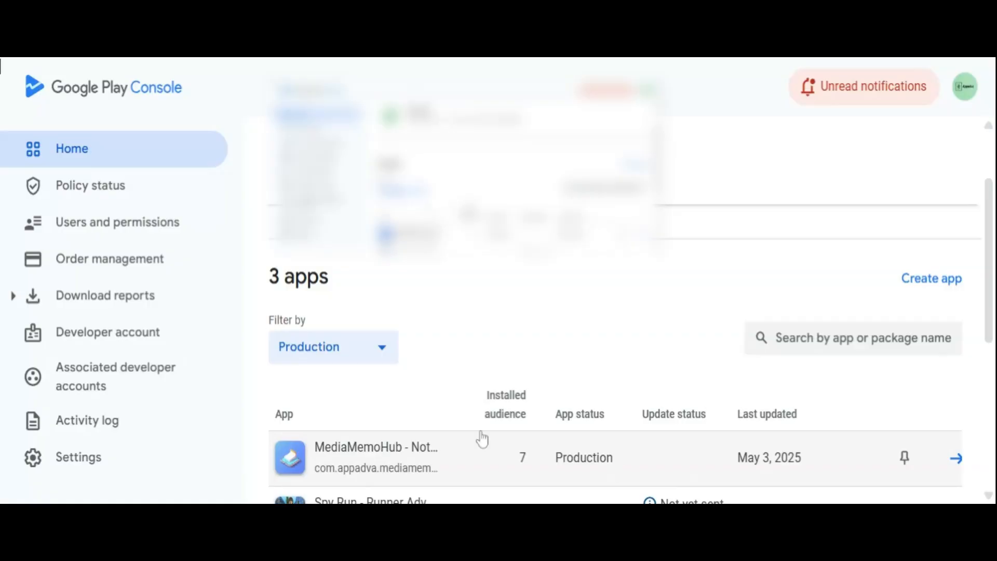
Start a new app named MyTestApp, keeping English (United States) – en-US as the default language.
{"action": "left_click", "coordinate": [933, 280]}
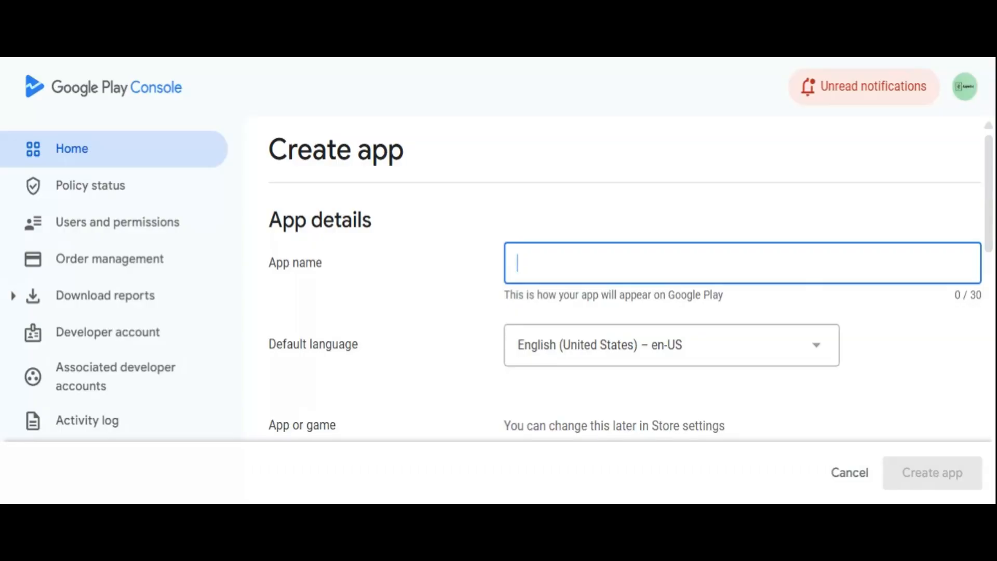
{"action": "type", "text": "MyTe"}
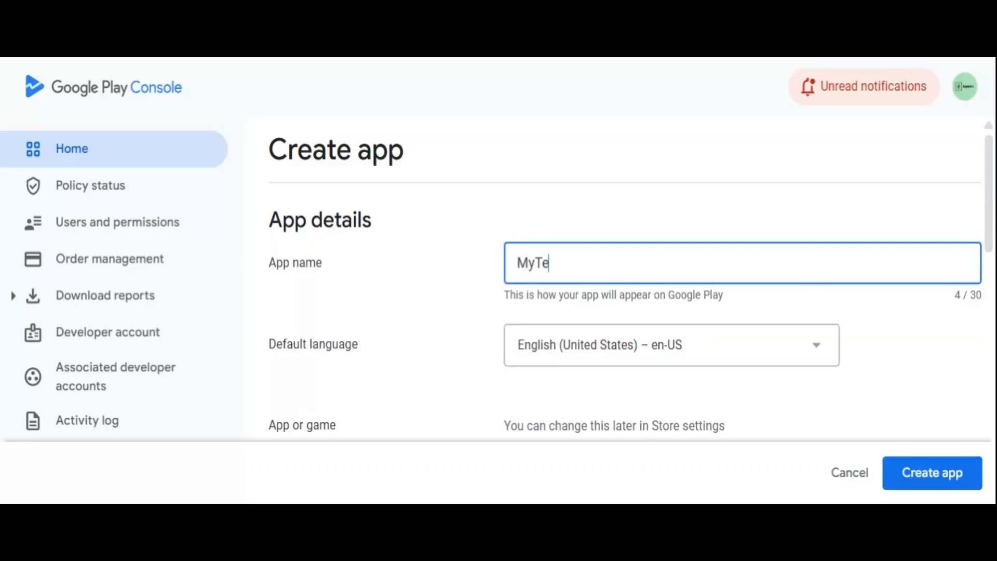
{"action": "type", "text": "stApp"}
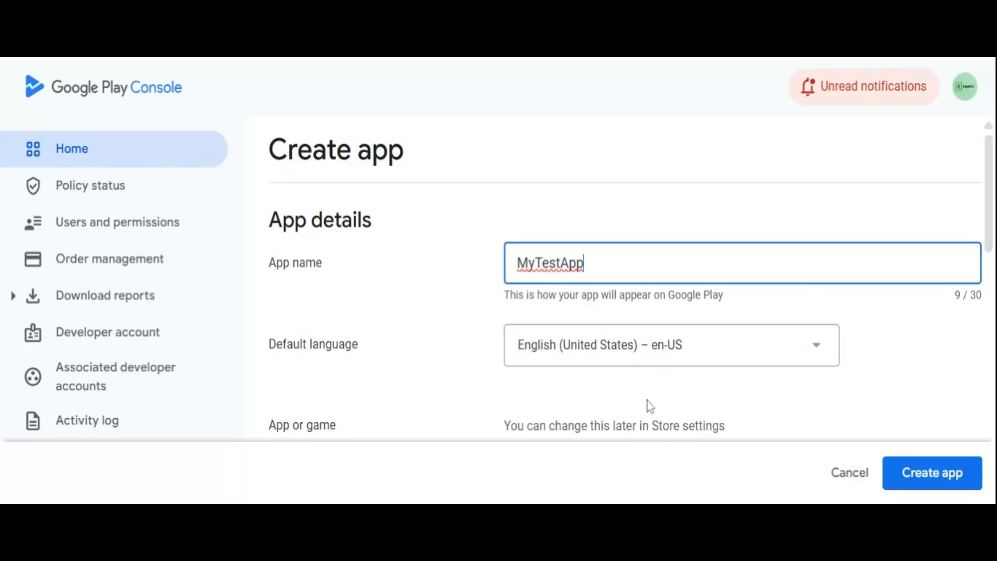
{"action": "left_click", "coordinate": [661, 340]}
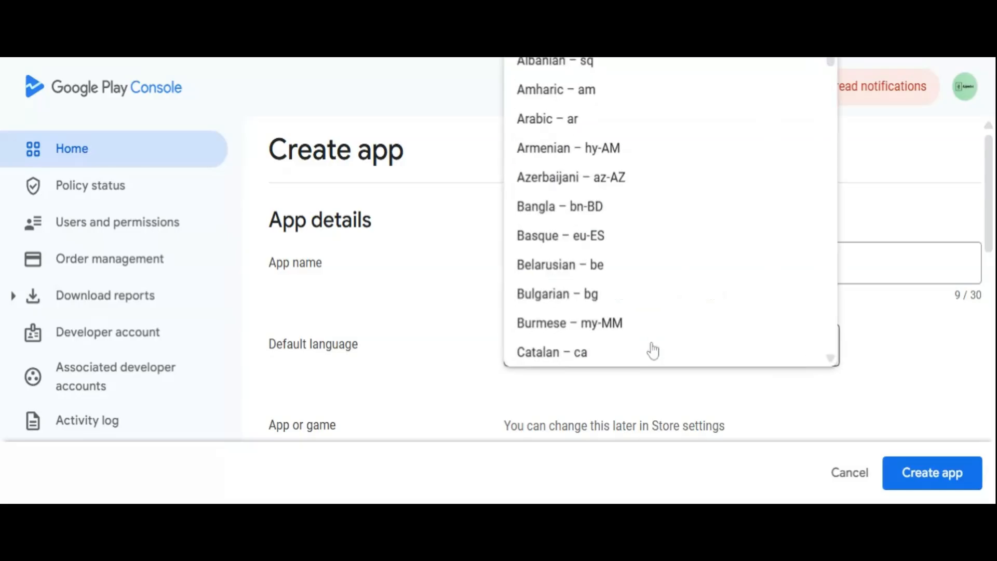
{"action": "left_click", "coordinate": [427, 355]}
Classify the new app as an App rather than a game and make it Free.
{"action": "scroll", "coordinate": [428, 355], "scroll_direction": "down", "scroll_amount": 2}
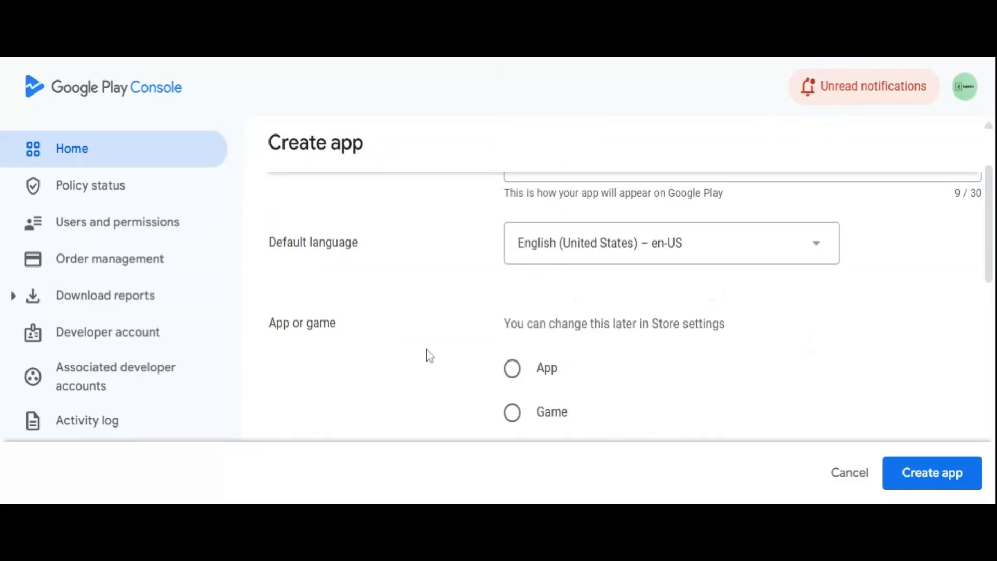
{"action": "left_click", "coordinate": [510, 370]}
{"action": "scroll", "coordinate": [413, 374], "scroll_direction": "down", "scroll_amount": 4}
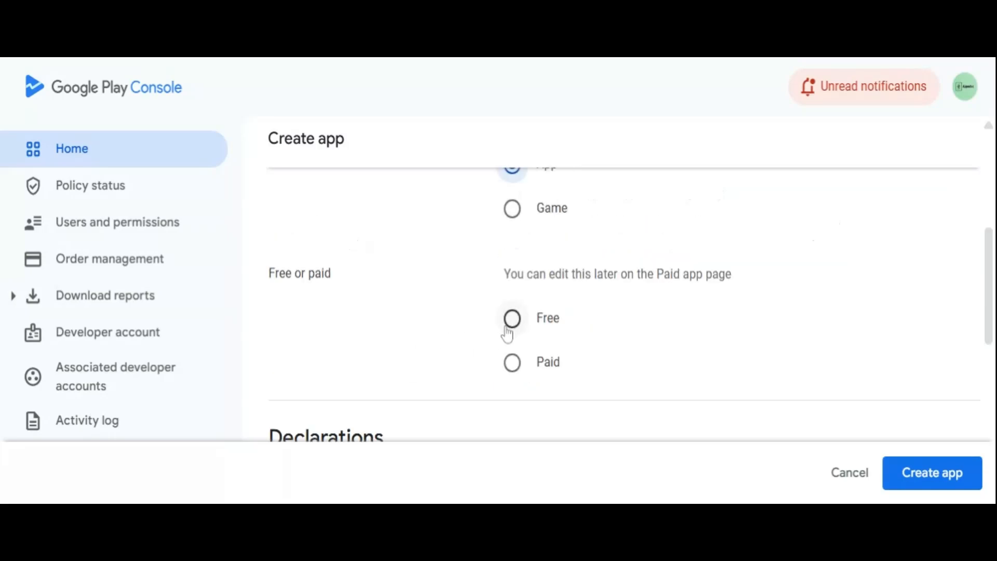
{"action": "left_click", "coordinate": [512, 327]}
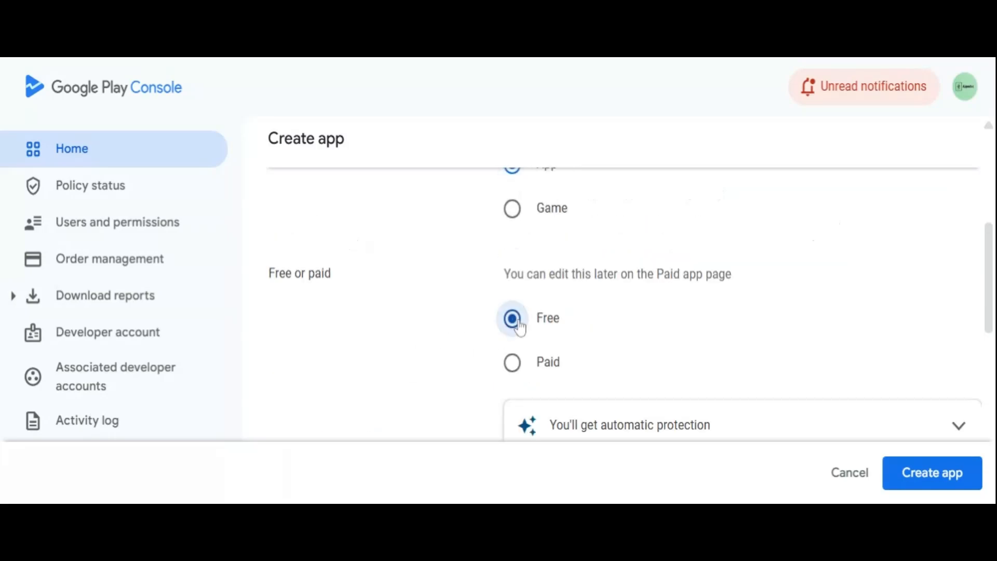
Accept the Developer Program Policies and US export laws declarations, and create the app.
{"action": "scroll", "coordinate": [514, 321], "scroll_direction": "down", "scroll_amount": 6}
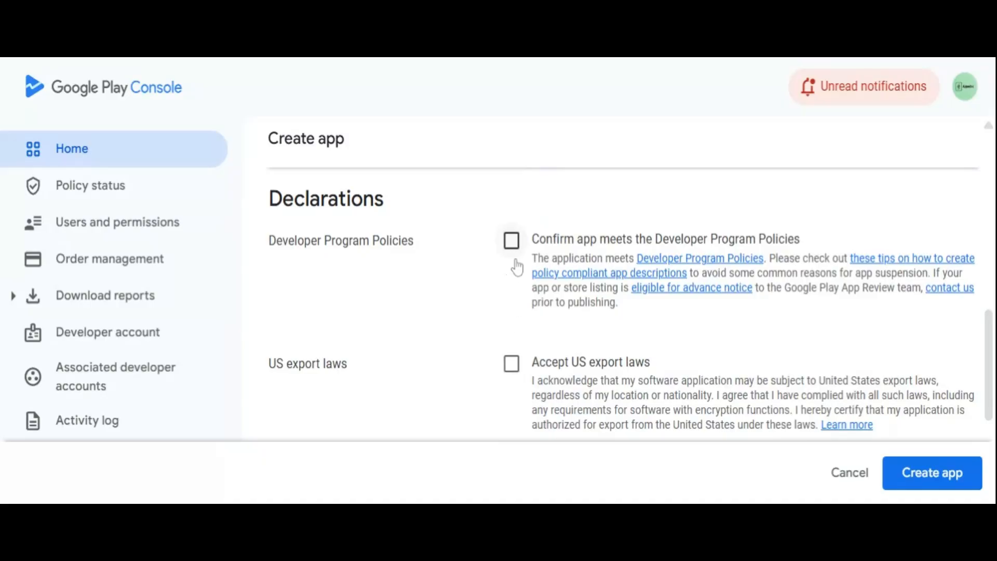
{"action": "left_click", "coordinate": [512, 243]}
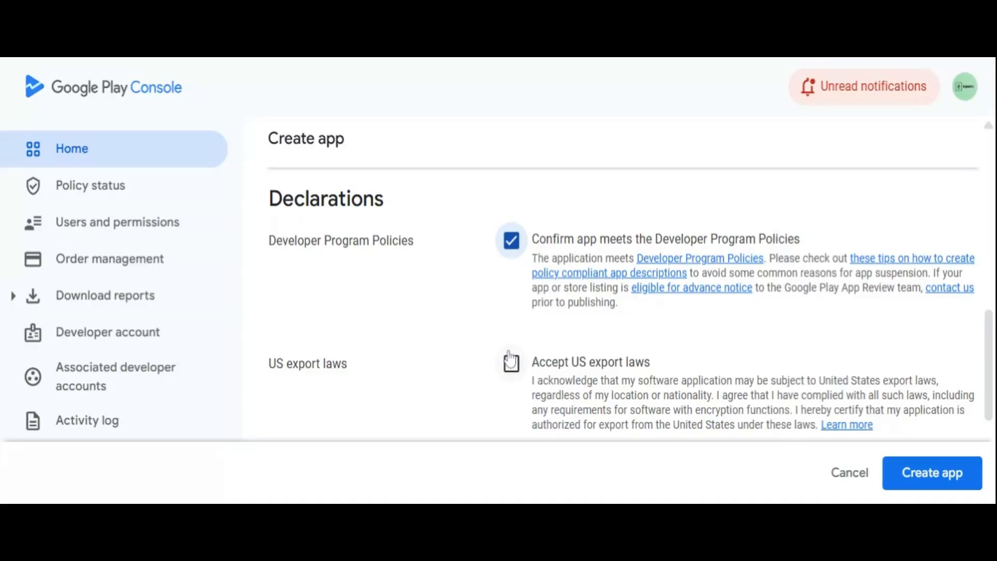
{"action": "left_click", "coordinate": [510, 362]}
{"action": "left_click", "coordinate": [937, 475]}
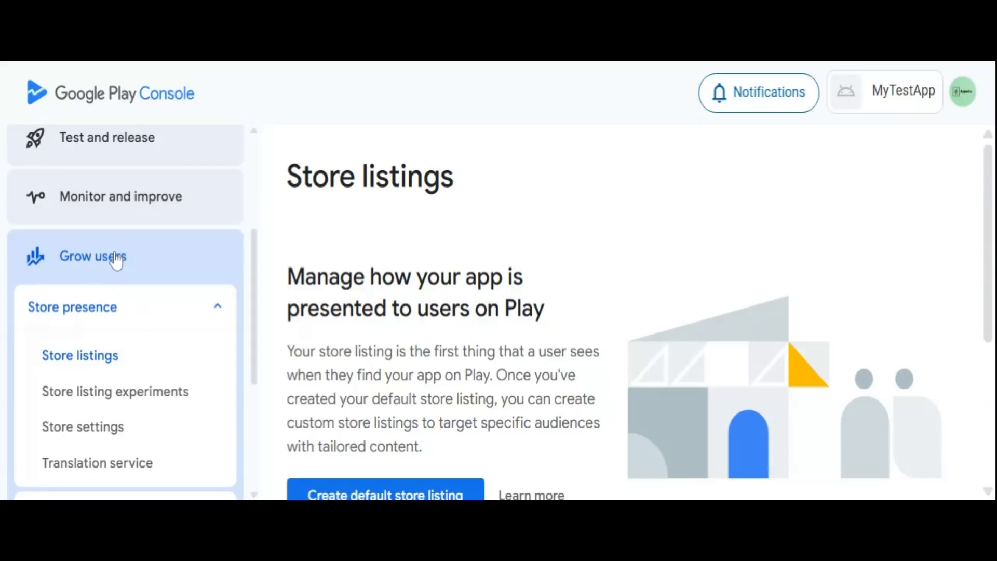
Go to the Store listings page under Grow users' store presence and start creating the default store listing.
{"action": "left_click", "coordinate": [98, 312]}
{"action": "left_click", "coordinate": [98, 316]}
{"action": "scroll", "coordinate": [318, 357], "scroll_direction": "down", "scroll_amount": 4}
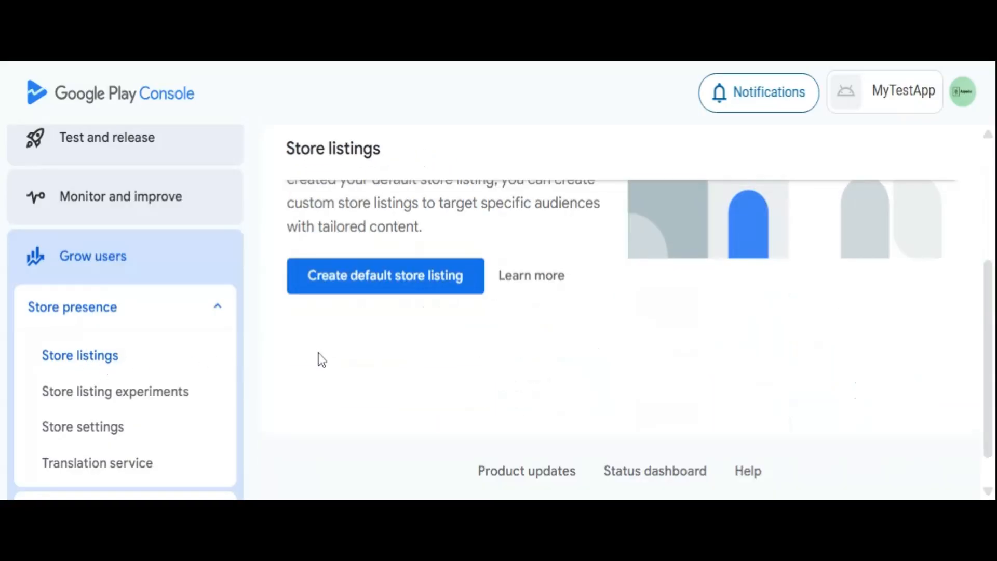
{"action": "left_click", "coordinate": [373, 280]}
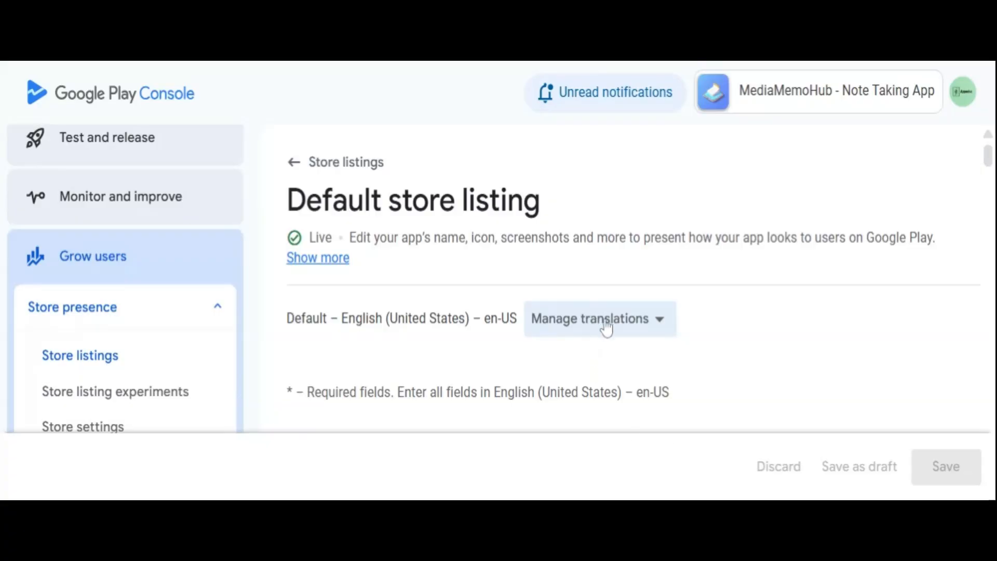
Look at the translation languages offered for MediaMemoHub's default store listing, and leave the selection without adding any.
{"action": "left_click", "coordinate": [589, 320]}
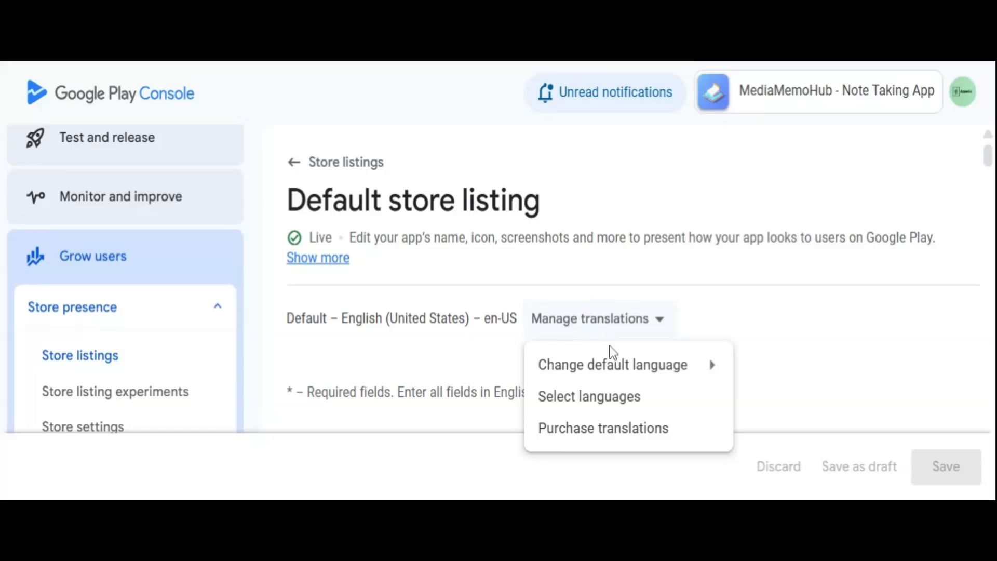
{"action": "left_click", "coordinate": [613, 406]}
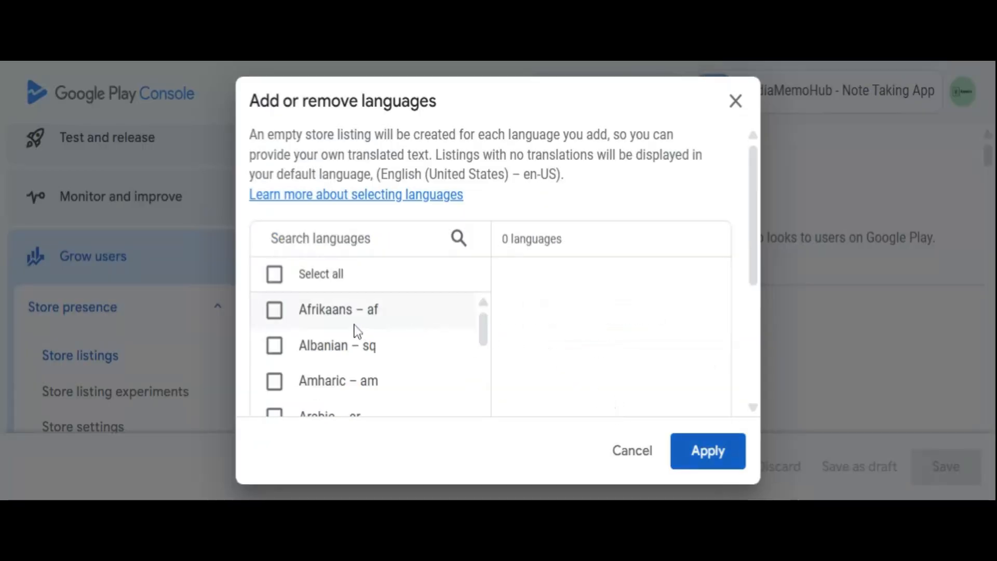
{"action": "left_click", "coordinate": [630, 456]}
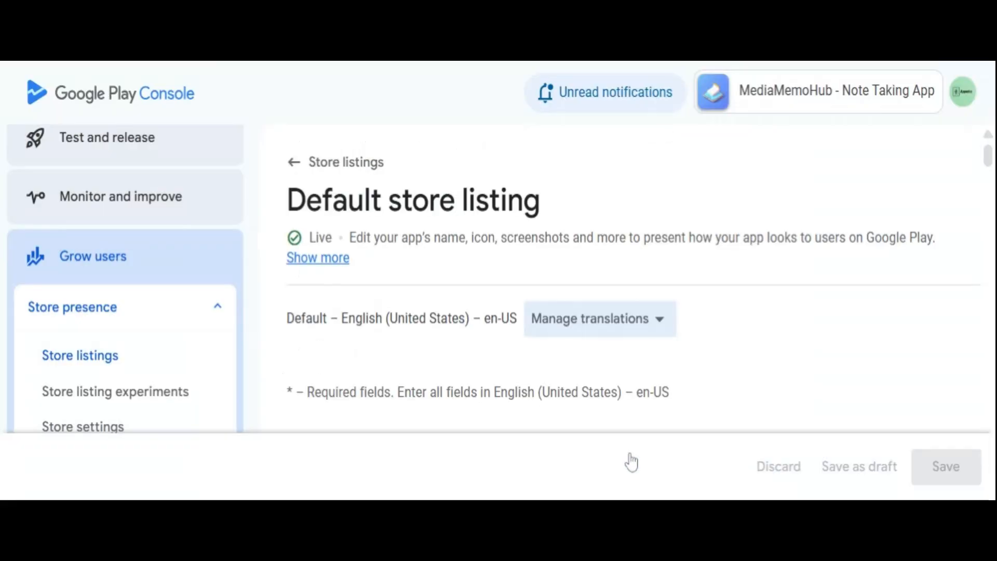
{"action": "left_click", "coordinate": [594, 319]}
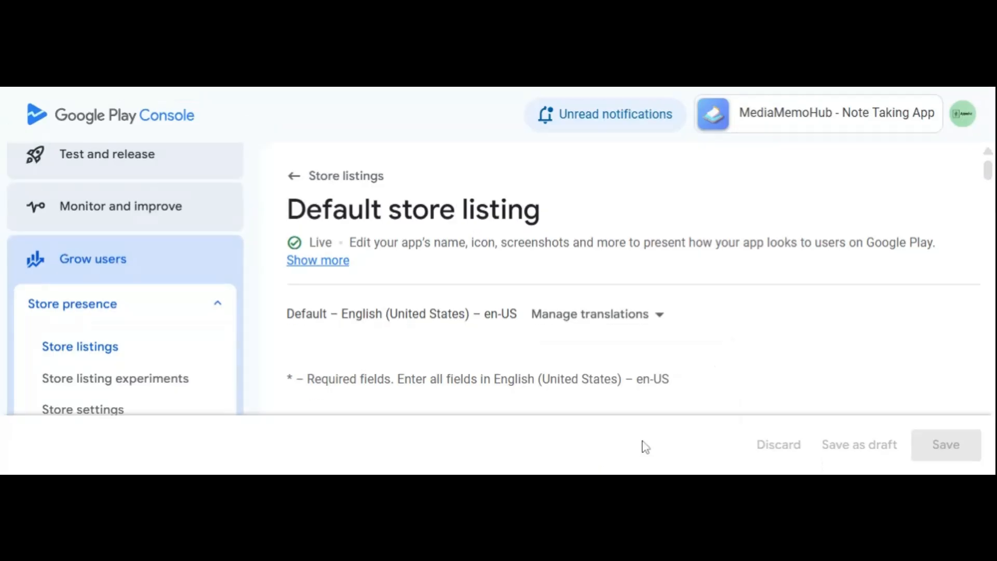
Review the app name, short description and full description of the MediaMemoHub default store listing.
{"action": "scroll", "coordinate": [393, 224], "scroll_direction": "down", "scroll_amount": 2}
{"action": "scroll", "coordinate": [393, 224], "scroll_direction": "down", "scroll_amount": 2}
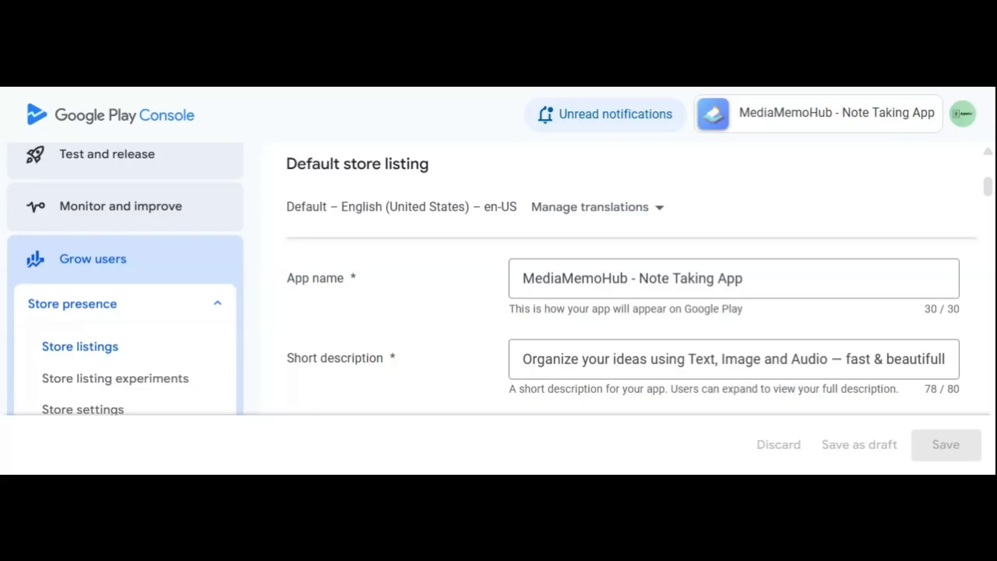
{"action": "scroll", "coordinate": [411, 332], "scroll_direction": "down", "scroll_amount": 2}
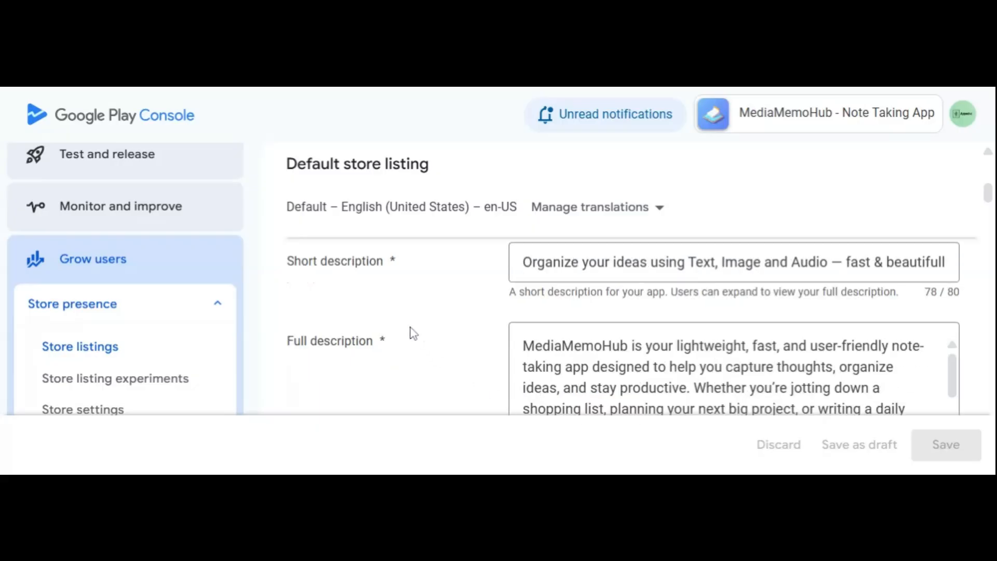
{"action": "scroll", "coordinate": [414, 333], "scroll_direction": "down", "scroll_amount": 2}
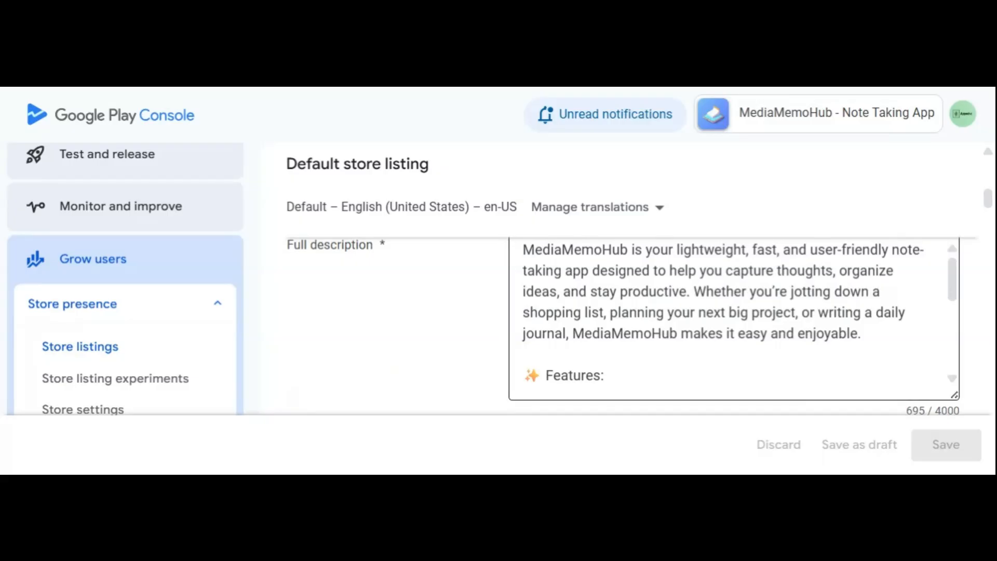
{"action": "scroll", "coordinate": [734, 311], "scroll_direction": "down", "scroll_amount": 2}
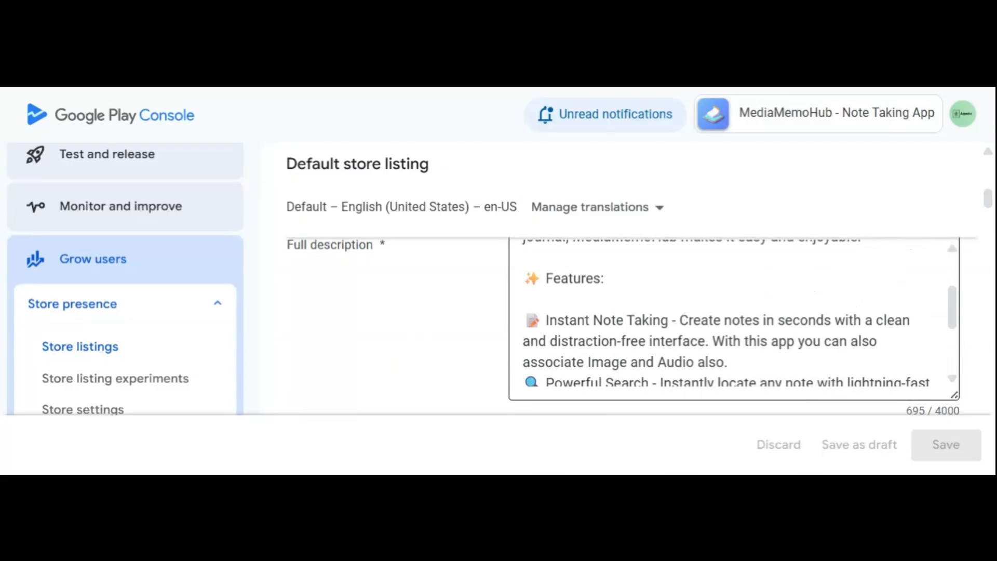
{"action": "scroll", "coordinate": [734, 311], "scroll_direction": "down", "scroll_amount": 2}
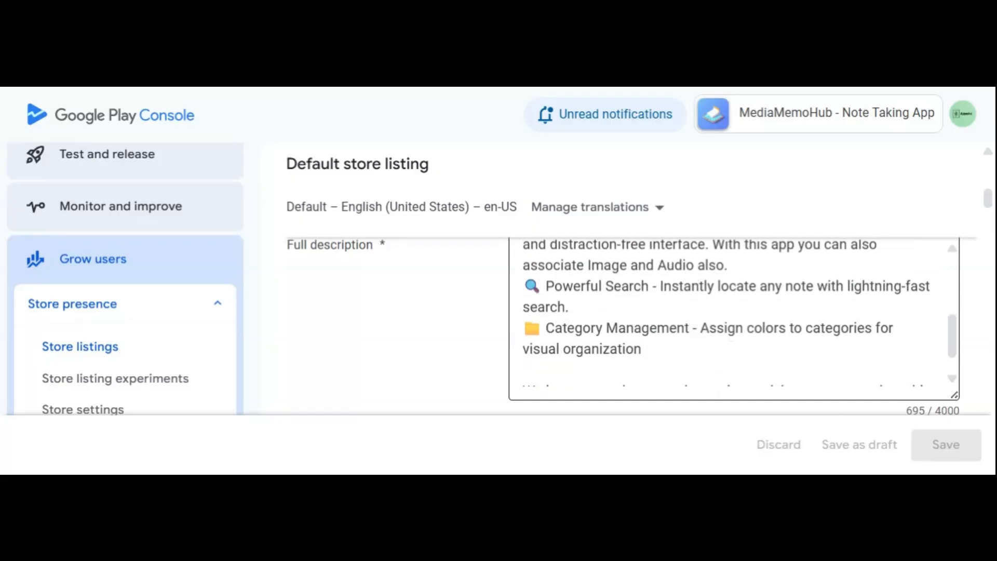
{"action": "scroll", "coordinate": [734, 311], "scroll_direction": "up", "scroll_amount": 2}
{"action": "scroll", "coordinate": [733, 312], "scroll_direction": "down", "scroll_amount": 3}
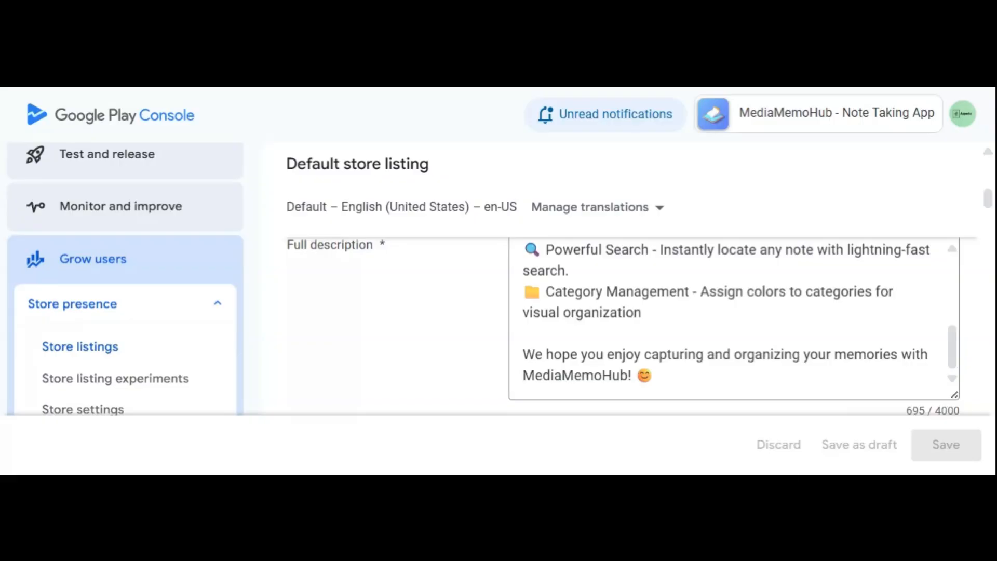
Examine the listing's app icon with its file requirements, and the feature graphic.
{"action": "scroll", "coordinate": [412, 356], "scroll_direction": "down", "scroll_amount": 5}
{"action": "scroll", "coordinate": [404, 353], "scroll_direction": "down", "scroll_amount": 1}
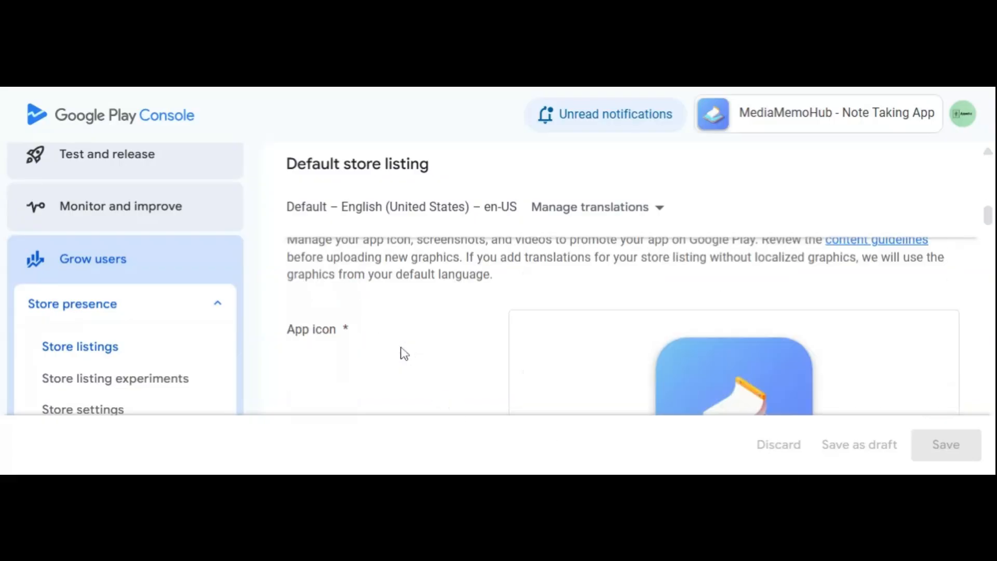
{"action": "scroll", "coordinate": [404, 354], "scroll_direction": "down", "scroll_amount": 2}
{"action": "scroll", "coordinate": [410, 336], "scroll_direction": "up", "scroll_amount": 2}
{"action": "left_click_drag", "start_coordinate": [989, 218], "coordinate": [989, 234]}
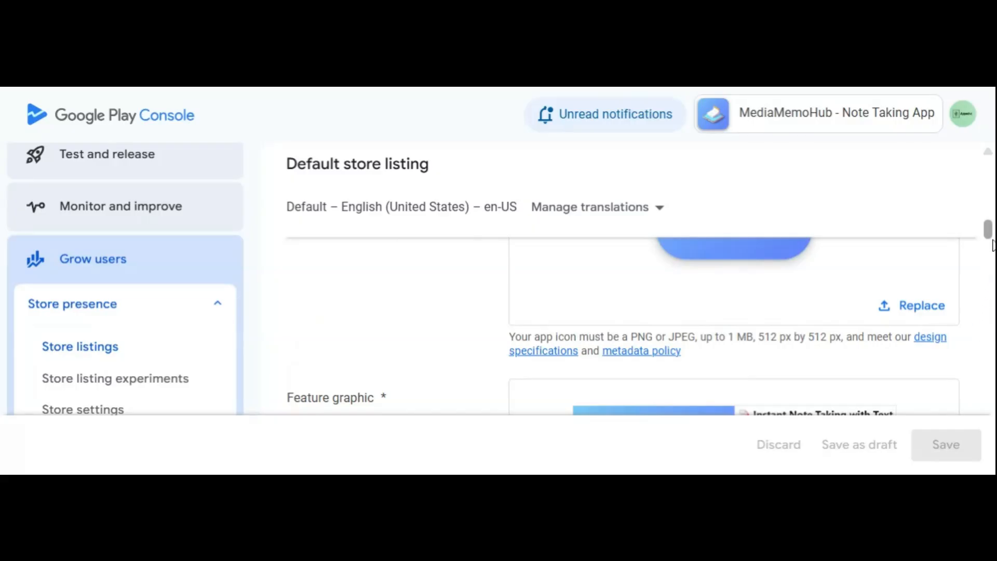
{"action": "left_click_drag", "start_coordinate": [989, 230], "coordinate": [989, 242]}
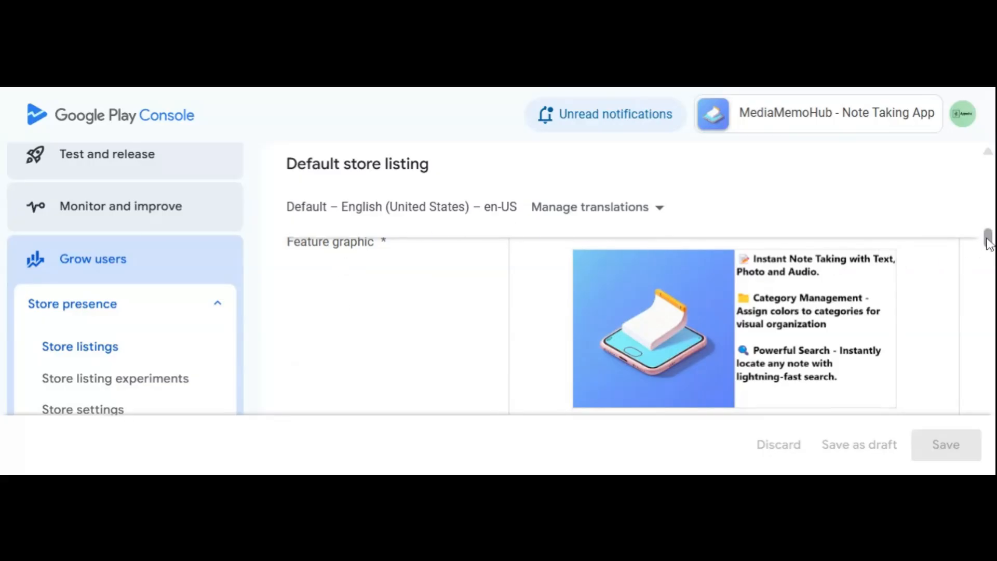
{"action": "left_click_drag", "start_coordinate": [989, 244], "coordinate": [989, 250]}
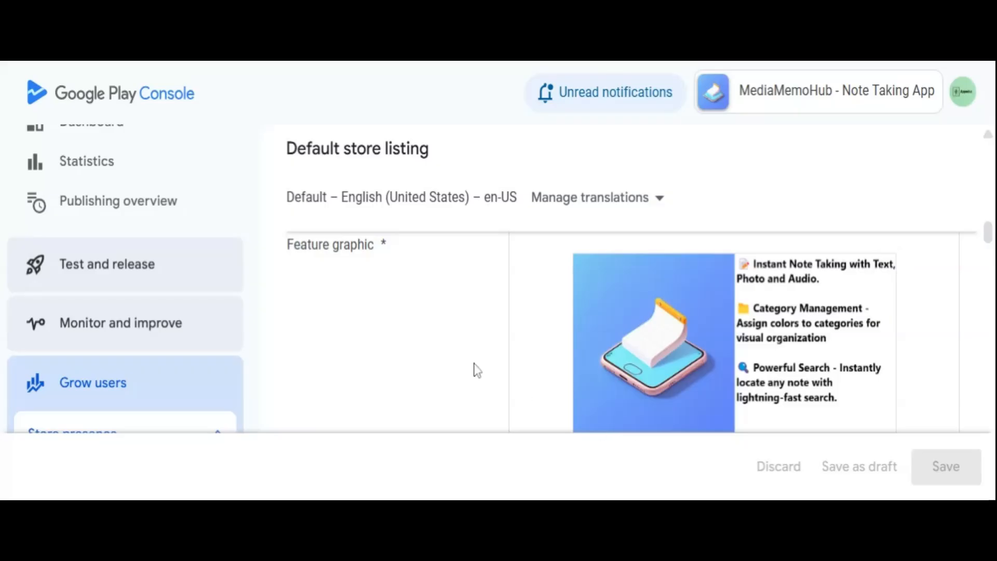
Look through the listing's phone screenshots and read their upload requirements.
{"action": "scroll", "coordinate": [443, 345], "scroll_direction": "down", "scroll_amount": 5}
{"action": "scroll", "coordinate": [443, 347], "scroll_direction": "down", "scroll_amount": 2}
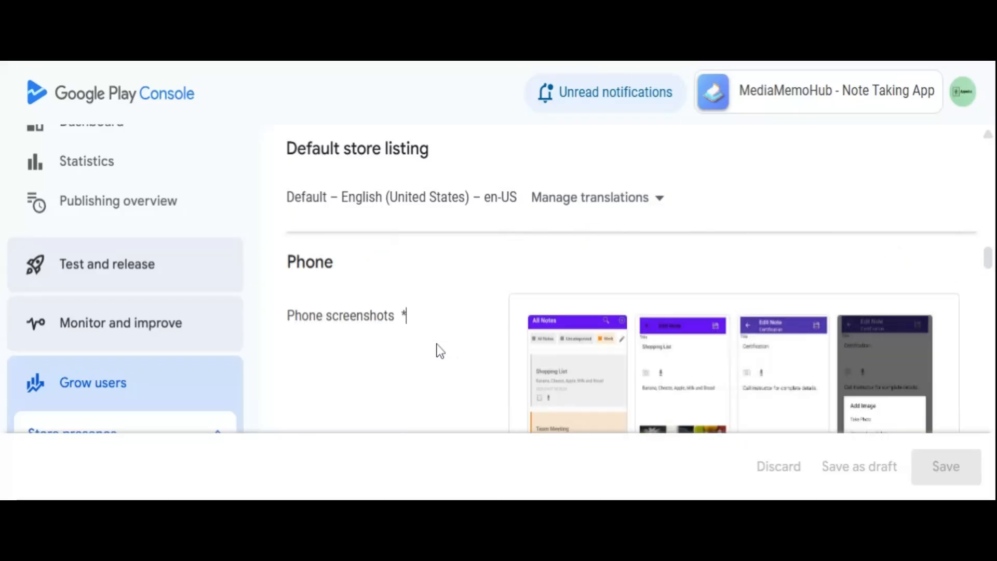
{"action": "mouse_move", "coordinate": [722, 345]}
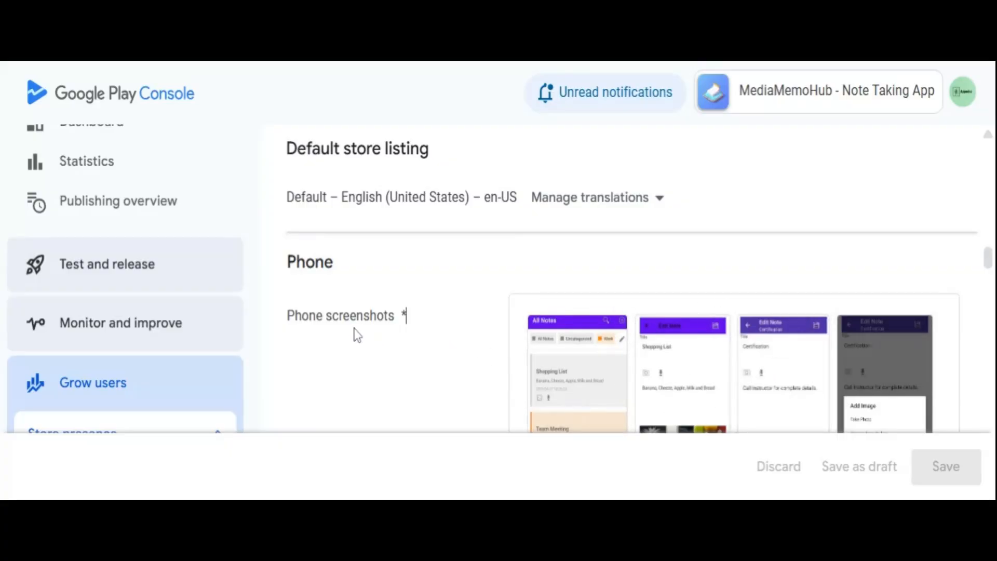
{"action": "scroll", "coordinate": [356, 336], "scroll_direction": "down", "scroll_amount": 2}
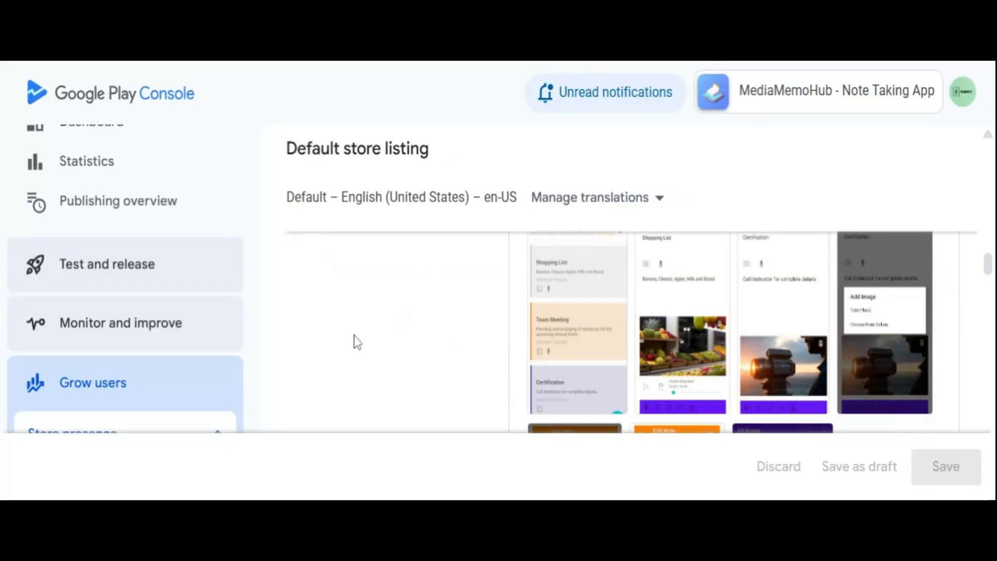
{"action": "scroll", "coordinate": [356, 342], "scroll_direction": "down", "scroll_amount": 2}
{"action": "scroll", "coordinate": [356, 342], "scroll_direction": "down", "scroll_amount": 2}
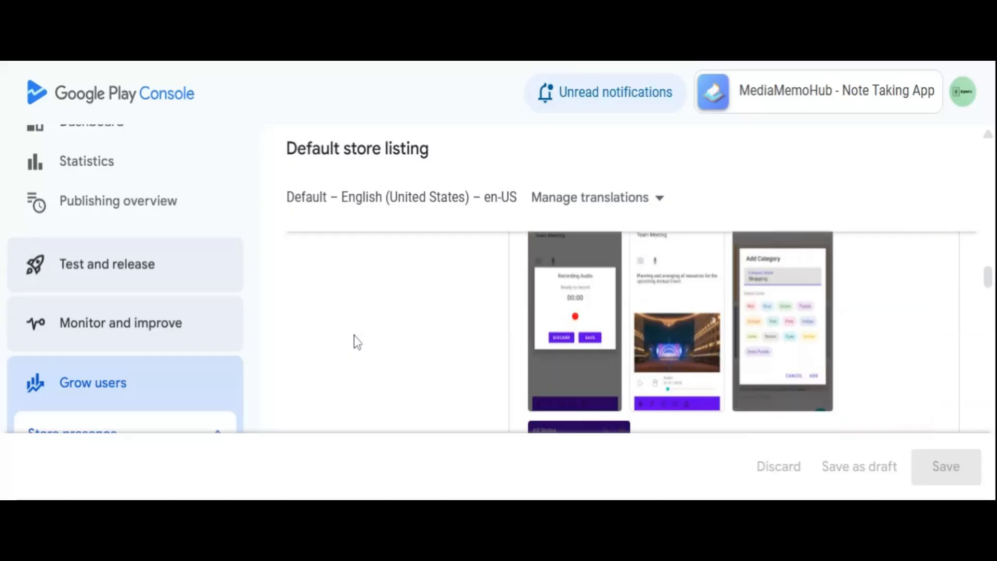
{"action": "scroll", "coordinate": [357, 342], "scroll_direction": "down", "scroll_amount": 3}
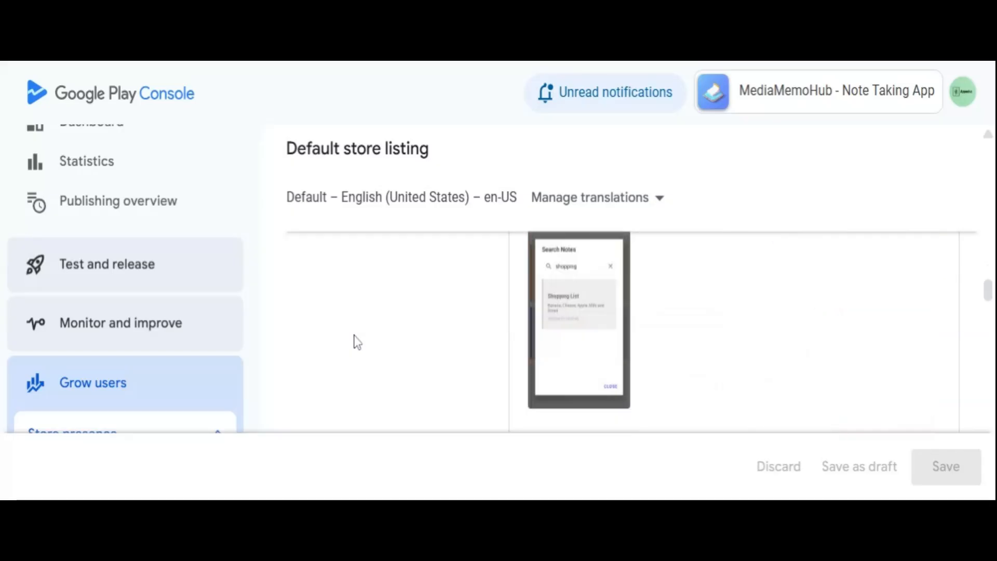
{"action": "scroll", "coordinate": [357, 342], "scroll_direction": "down", "scroll_amount": 2}
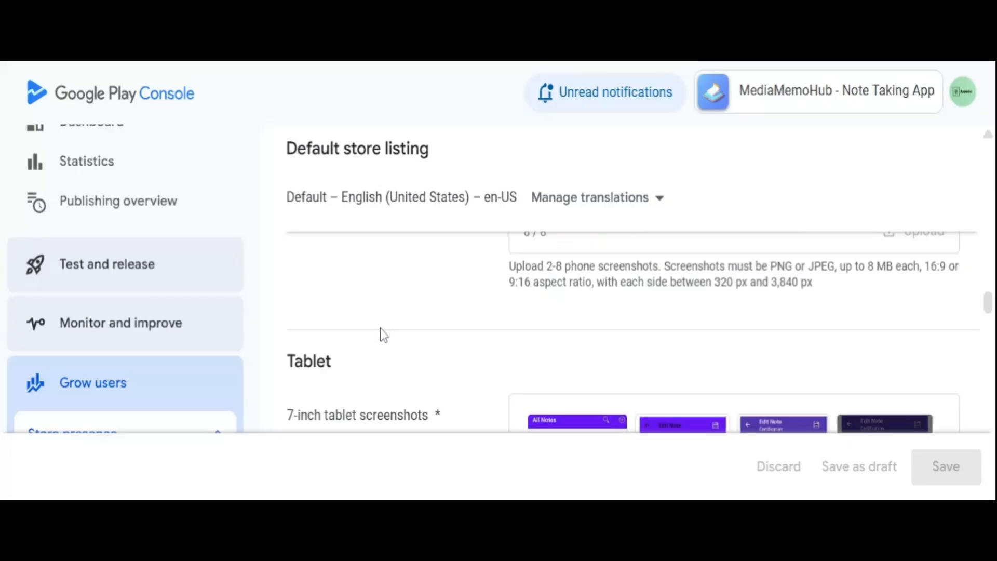
Look through the listing's 7-inch and 10-inch tablet screenshots with their upload requirements, and the Chromebook screenshots section.
{"action": "scroll", "coordinate": [381, 341], "scroll_direction": "down", "scroll_amount": 2}
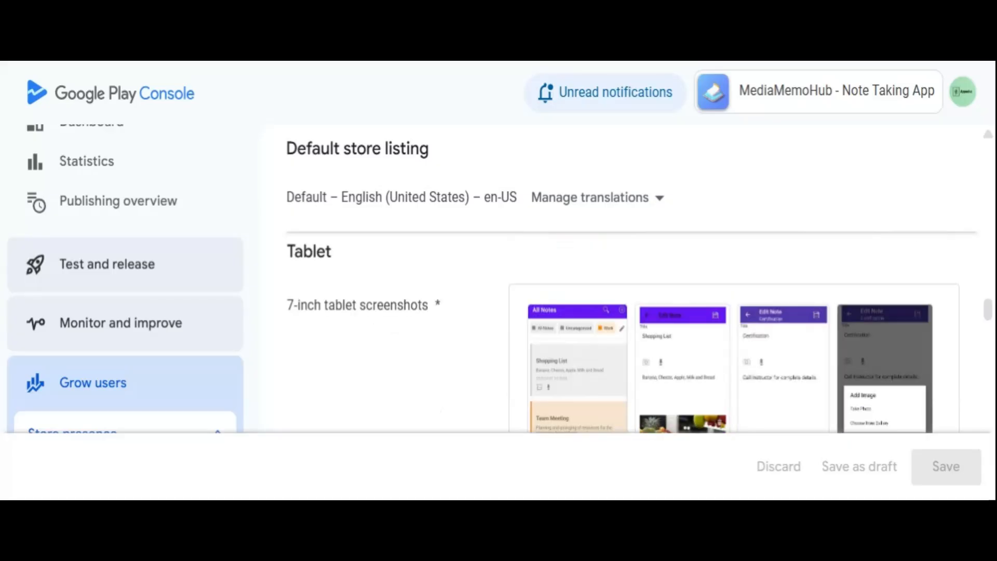
{"action": "scroll", "coordinate": [379, 340], "scroll_direction": "down", "scroll_amount": 10}
{"action": "scroll", "coordinate": [381, 341], "scroll_direction": "down", "scroll_amount": 4}
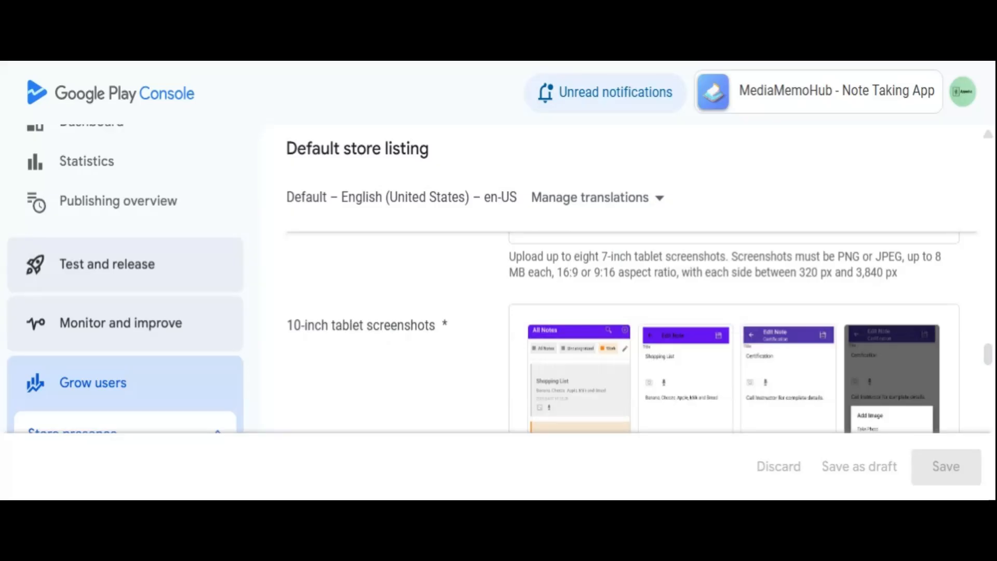
{"action": "scroll", "coordinate": [379, 338], "scroll_direction": "down", "scroll_amount": 5}
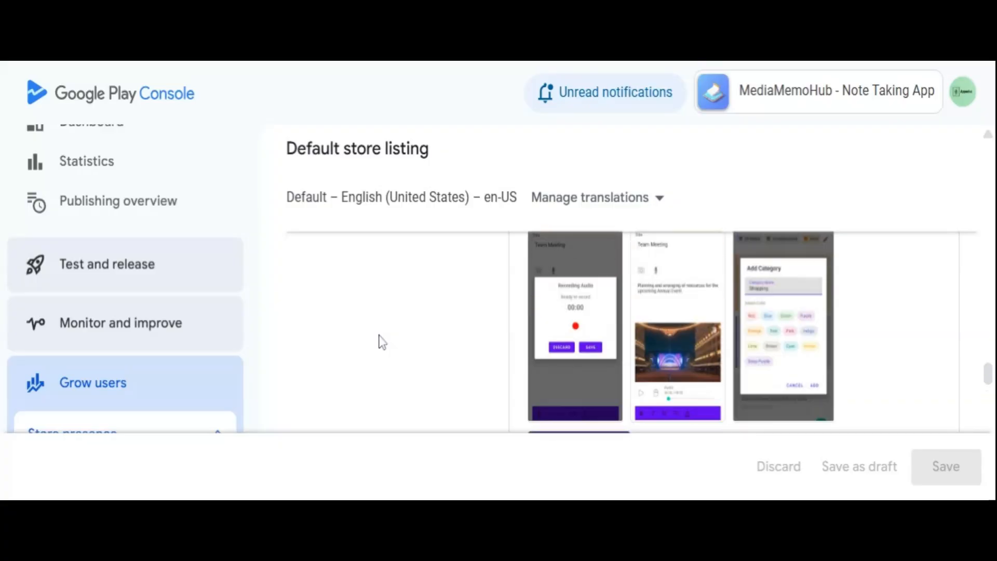
{"action": "scroll", "coordinate": [382, 342], "scroll_direction": "up", "scroll_amount": 5}
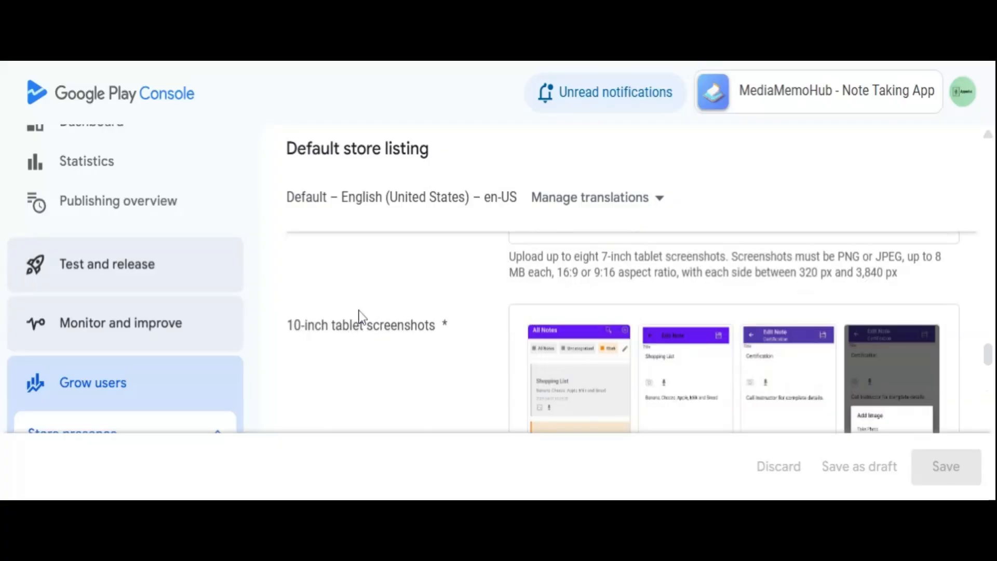
{"action": "scroll", "coordinate": [385, 345], "scroll_direction": "down", "scroll_amount": 8}
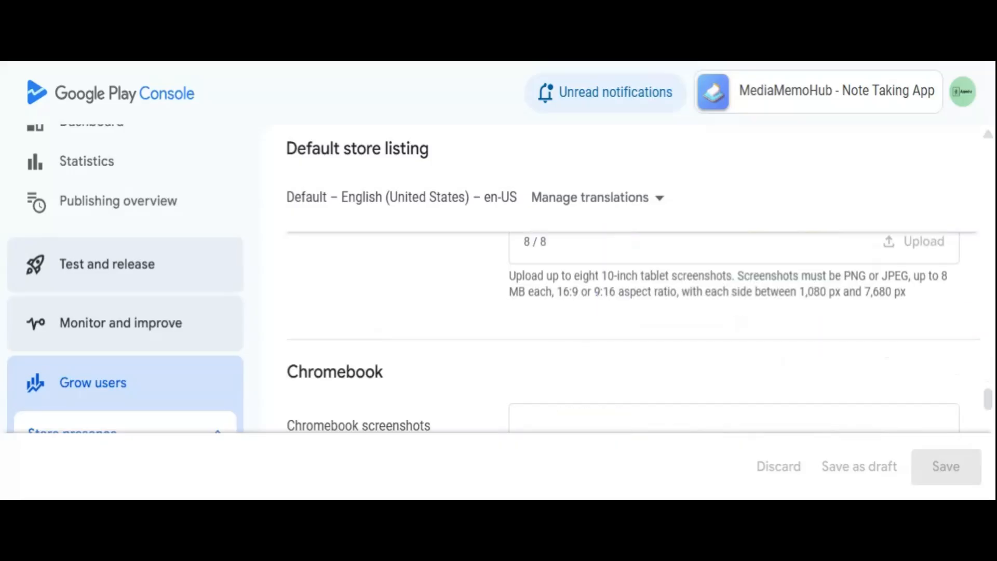
{"action": "scroll", "coordinate": [383, 346], "scroll_direction": "down", "scroll_amount": 10}
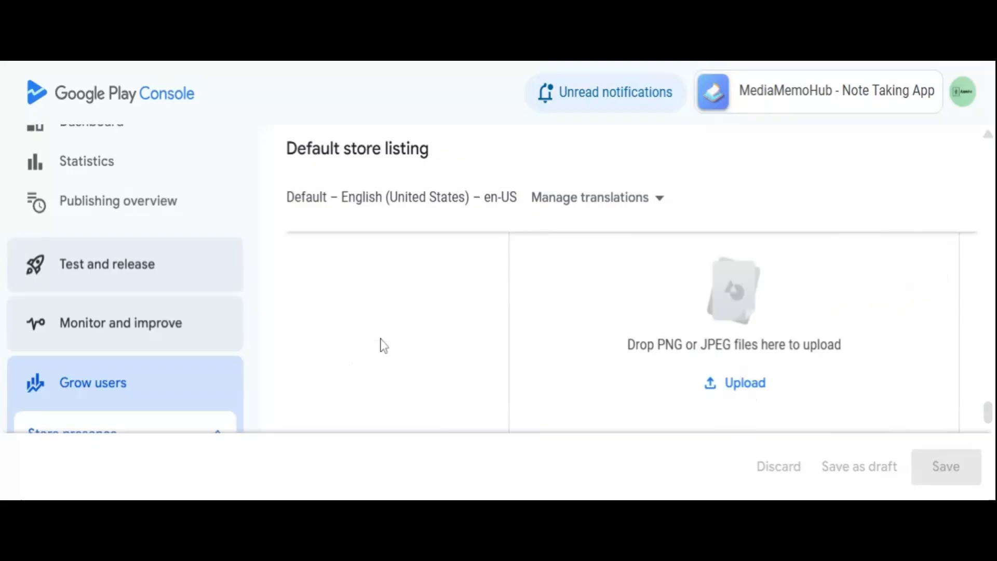
{"action": "scroll", "coordinate": [383, 346], "scroll_direction": "down", "scroll_amount": 5}
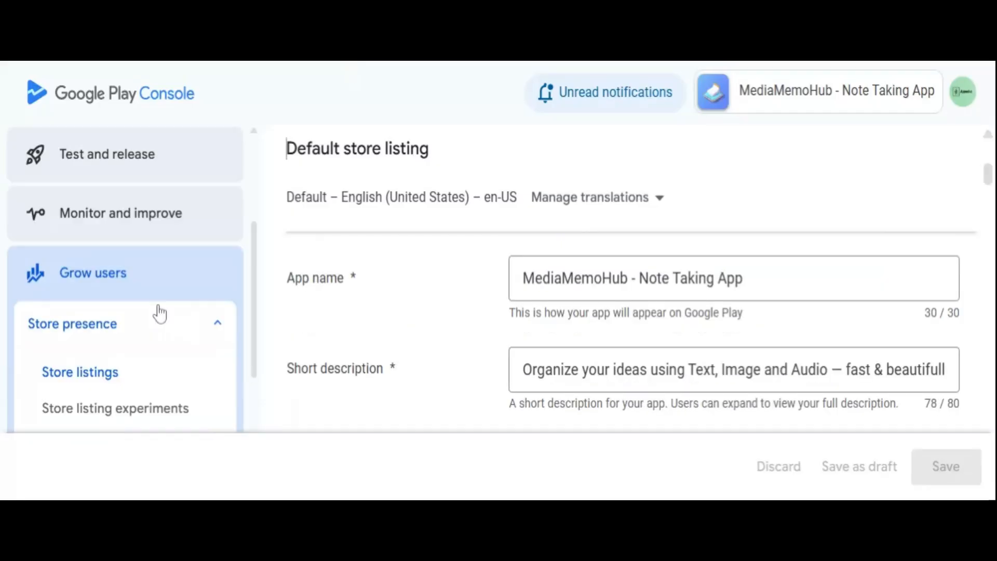
Open MediaMemoHub's store settings and review its app type, category and tags.
{"action": "scroll", "coordinate": [160, 313], "scroll_direction": "down", "scroll_amount": 2}
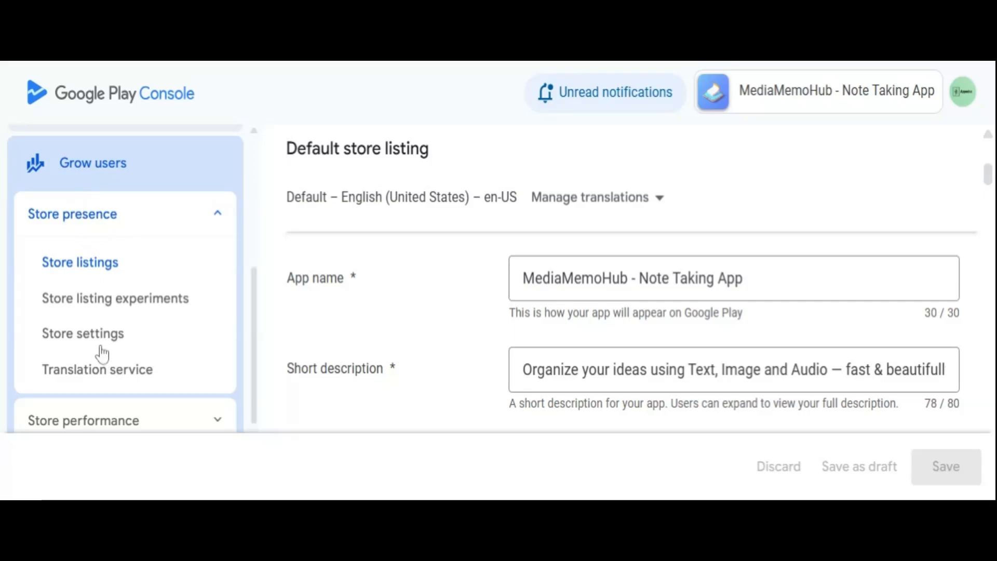
{"action": "left_click", "coordinate": [86, 335]}
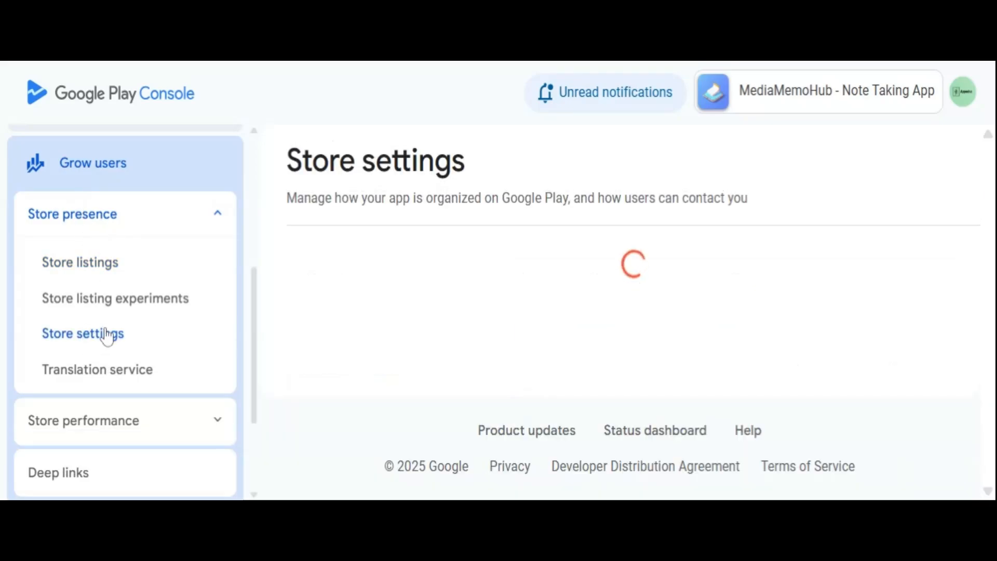
{"action": "scroll", "coordinate": [582, 319], "scroll_direction": "down", "scroll_amount": 2}
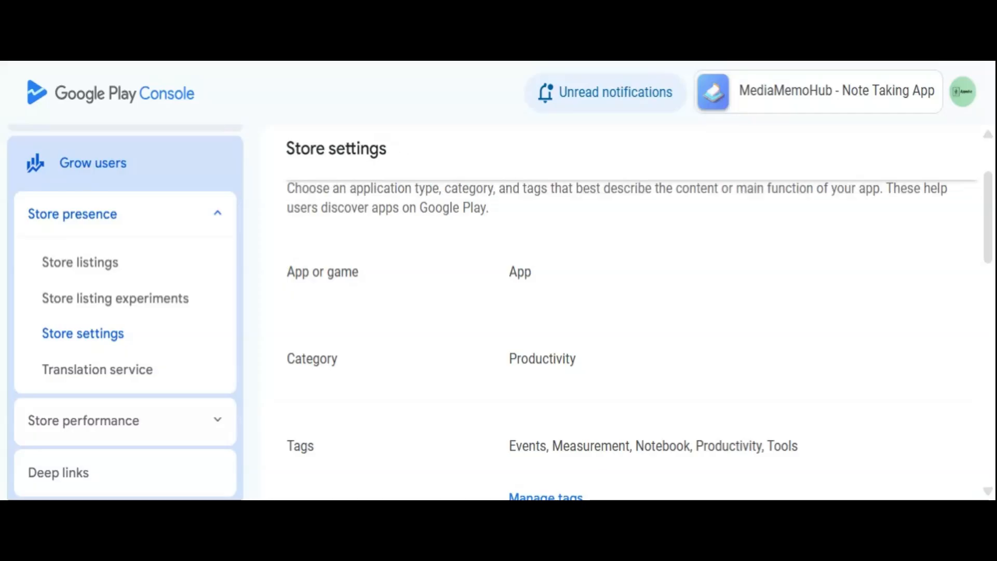
{"action": "scroll", "coordinate": [542, 315], "scroll_direction": "down", "scroll_amount": 2}
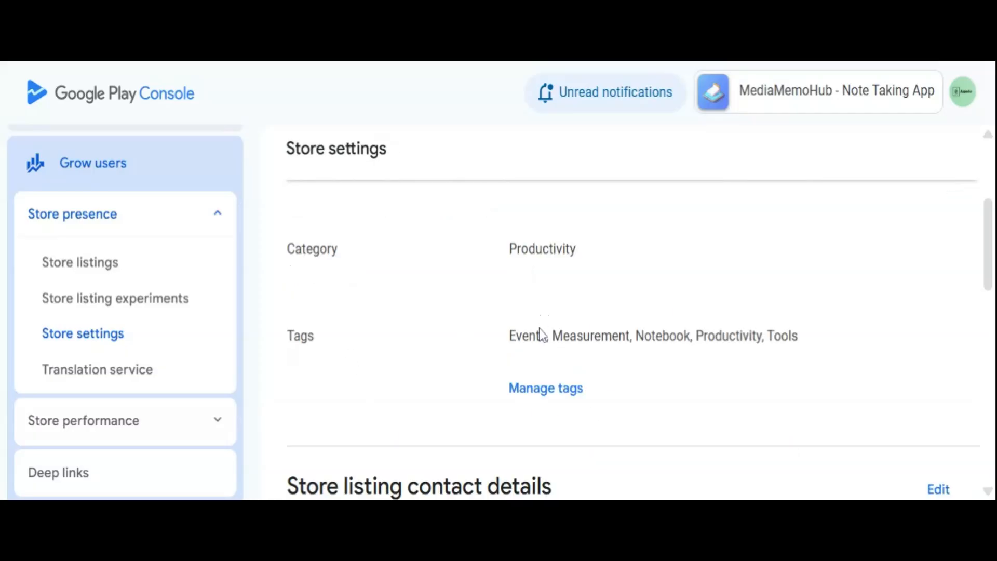
Open tag management for MediaMemoHub and browse the suggested and other tags available.
{"action": "scroll", "coordinate": [540, 322], "scroll_direction": "down", "scroll_amount": 2}
{"action": "left_click", "coordinate": [542, 292]}
{"action": "scroll", "coordinate": [514, 309], "scroll_direction": "down", "scroll_amount": 5}
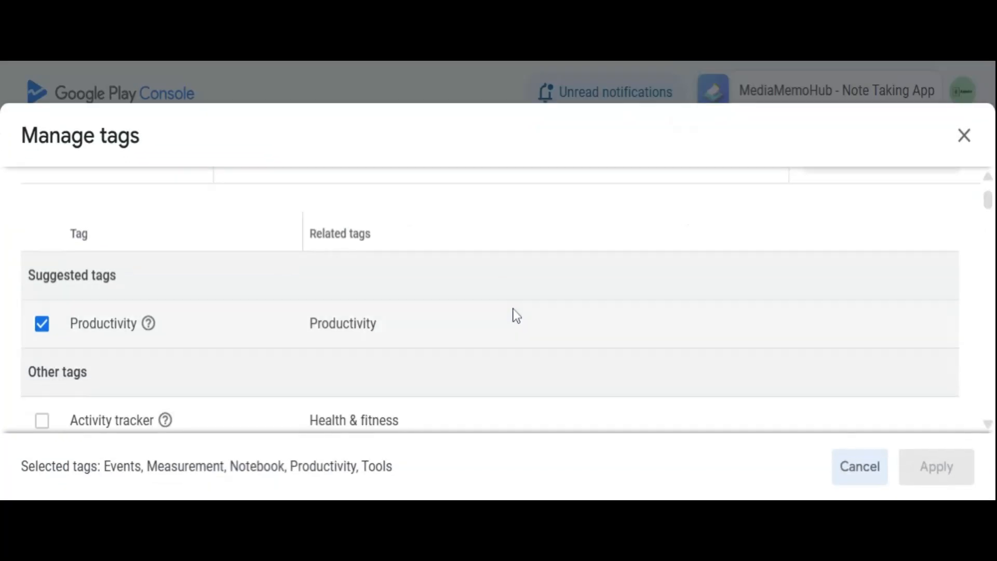
{"action": "scroll", "coordinate": [514, 312], "scroll_direction": "up", "scroll_amount": 2}
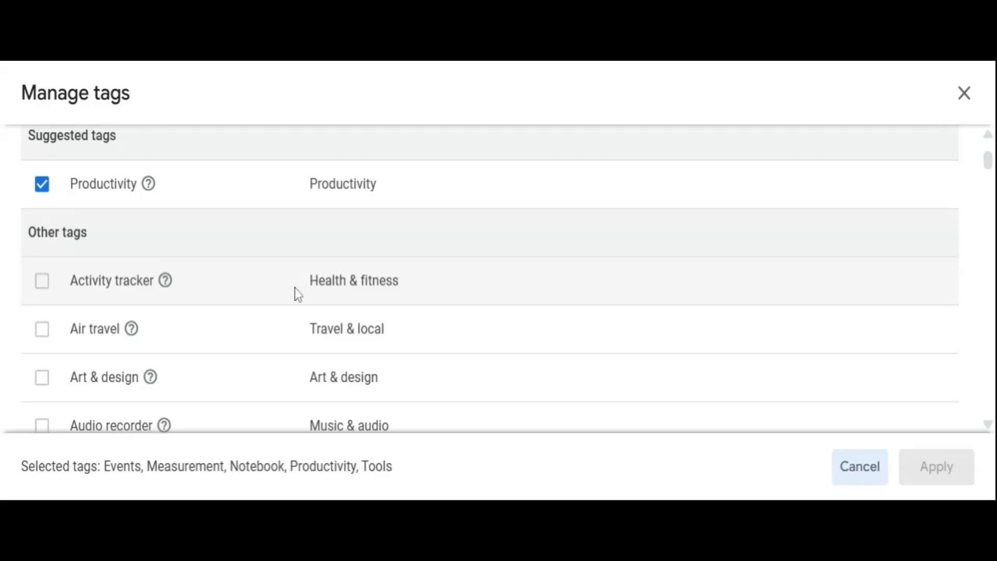
{"action": "scroll", "coordinate": [297, 291], "scroll_direction": "down", "scroll_amount": 6}
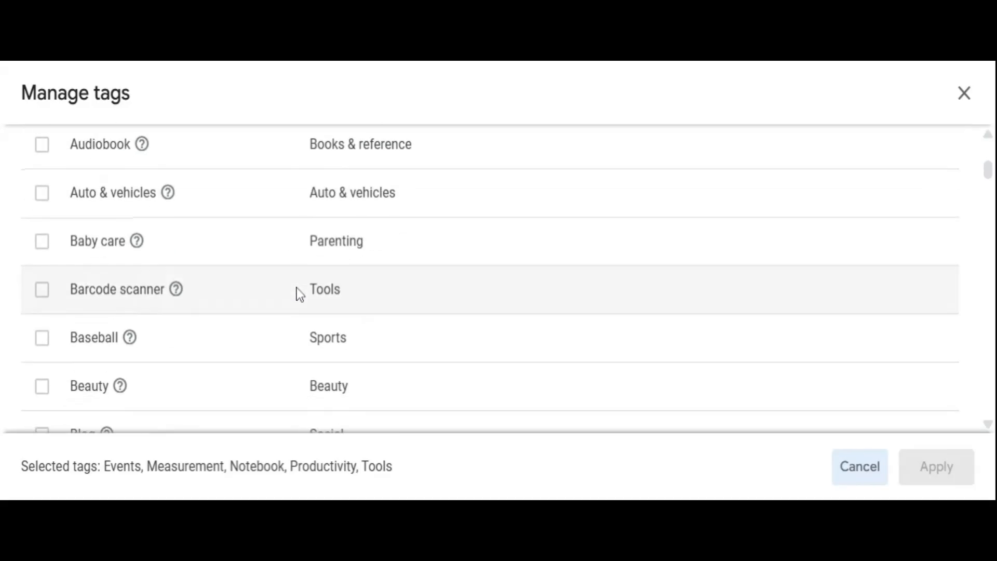
{"action": "scroll", "coordinate": [300, 294], "scroll_direction": "down", "scroll_amount": 4}
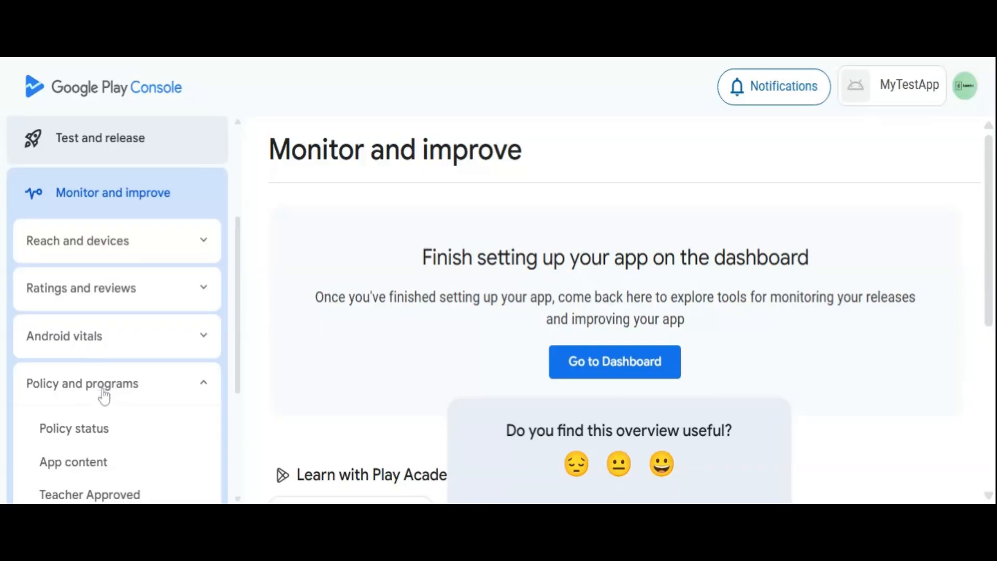
Open MyTestApp's App content page and look through all the policy declarations that need attention.
{"action": "scroll", "coordinate": [99, 400], "scroll_direction": "down", "scroll_amount": 2}
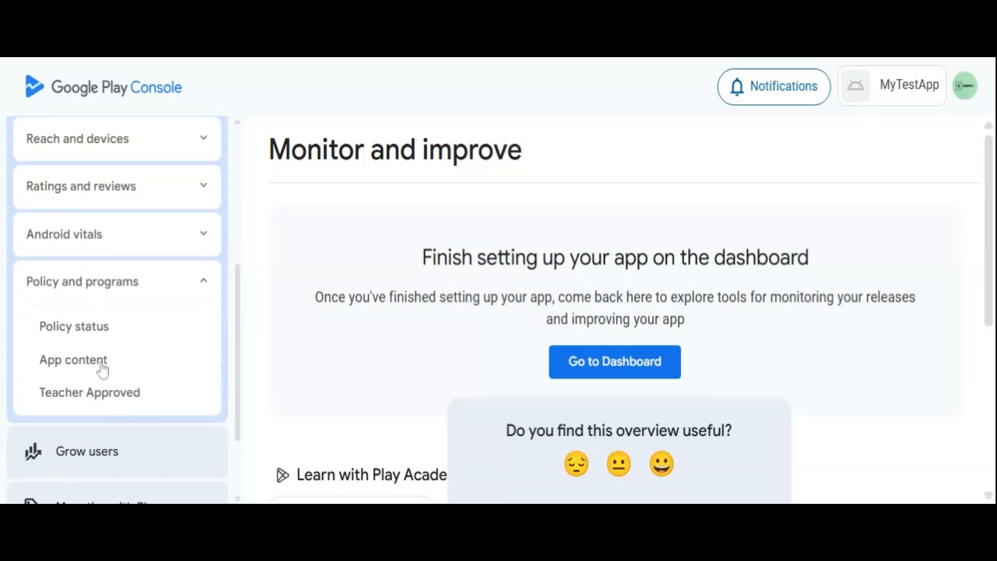
{"action": "left_click", "coordinate": [92, 369]}
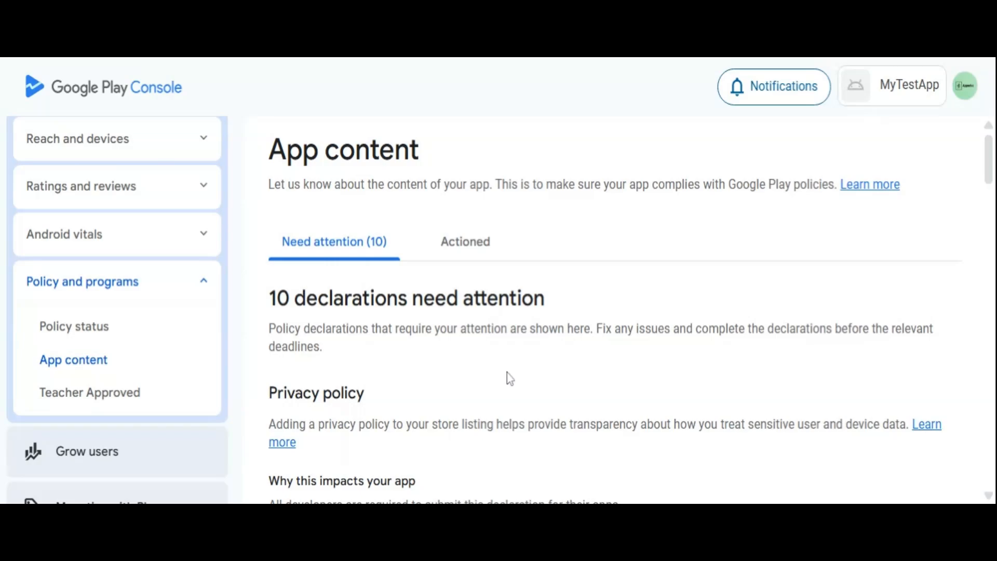
{"action": "scroll", "coordinate": [507, 373], "scroll_direction": "down", "scroll_amount": 4}
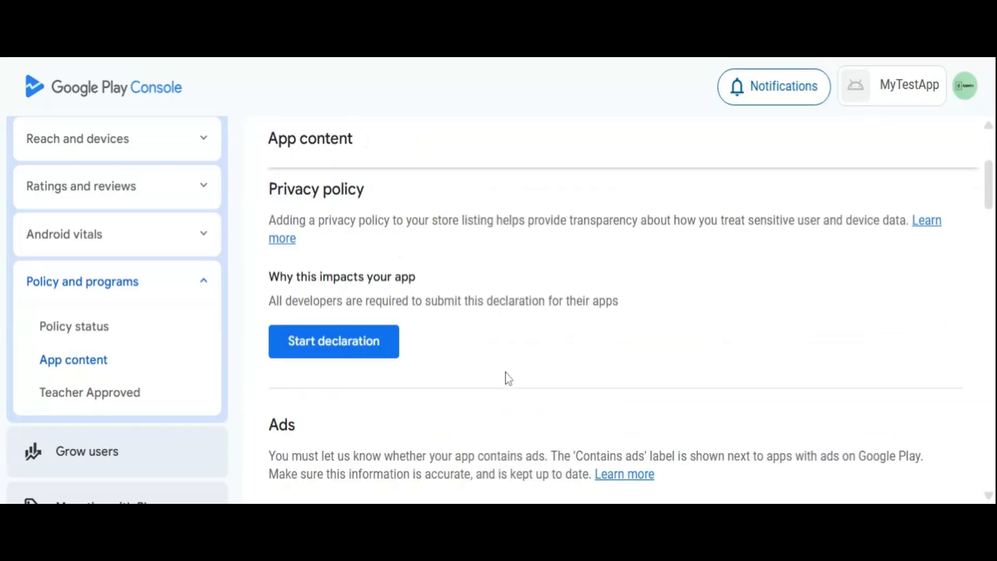
{"action": "scroll", "coordinate": [508, 378], "scroll_direction": "down", "scroll_amount": 2}
{"action": "scroll", "coordinate": [507, 378], "scroll_direction": "down", "scroll_amount": 2}
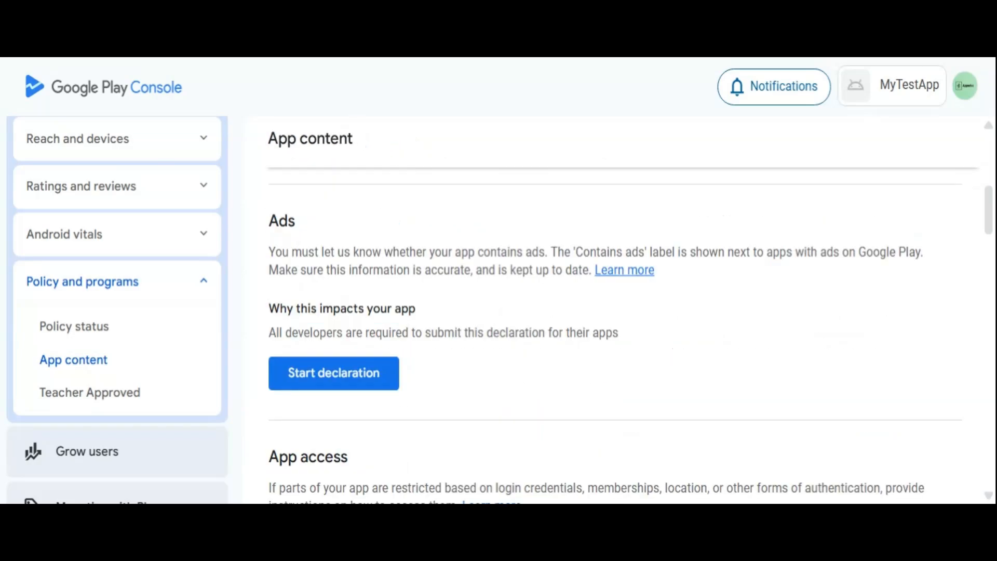
{"action": "scroll", "coordinate": [507, 379], "scroll_direction": "down", "scroll_amount": 6}
{"action": "scroll", "coordinate": [508, 378], "scroll_direction": "down", "scroll_amount": 10}
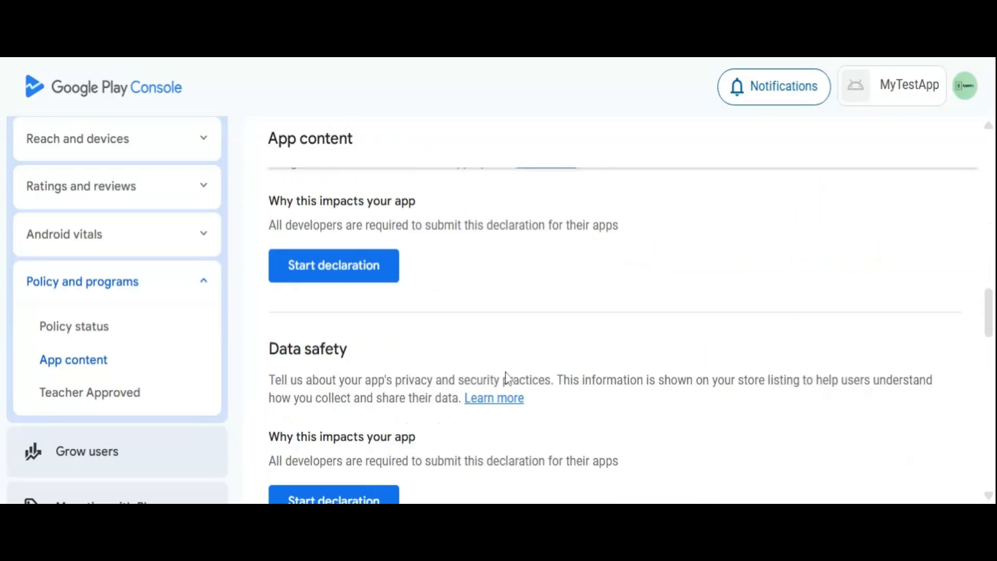
{"action": "scroll", "coordinate": [507, 378], "scroll_direction": "down", "scroll_amount": 8}
{"action": "scroll", "coordinate": [508, 378], "scroll_direction": "down", "scroll_amount": 6}
{"action": "scroll", "coordinate": [508, 379], "scroll_direction": "down", "scroll_amount": 4}
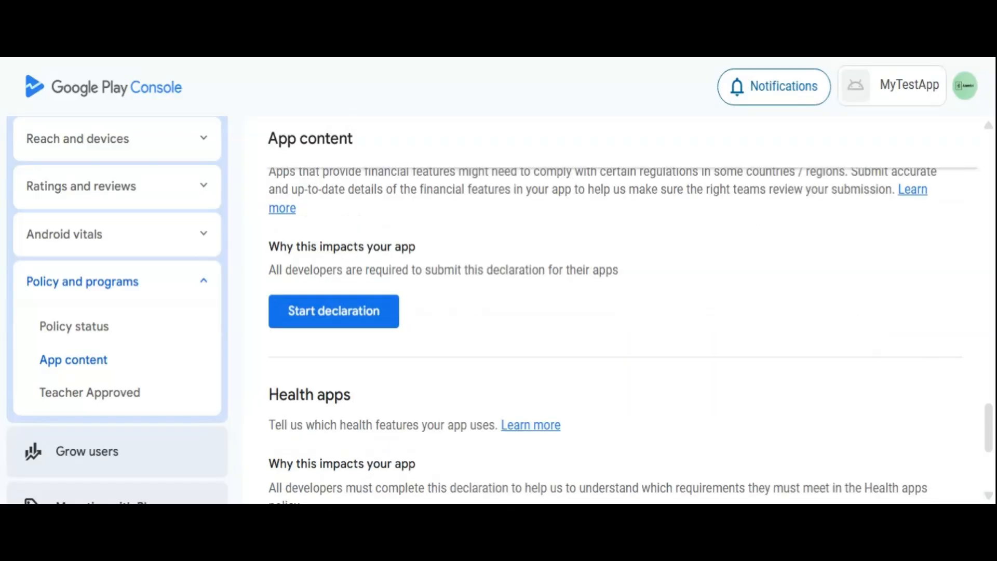
{"action": "scroll", "coordinate": [507, 378], "scroll_direction": "down", "scroll_amount": 4}
{"action": "scroll", "coordinate": [507, 378], "scroll_direction": "down", "scroll_amount": 2}
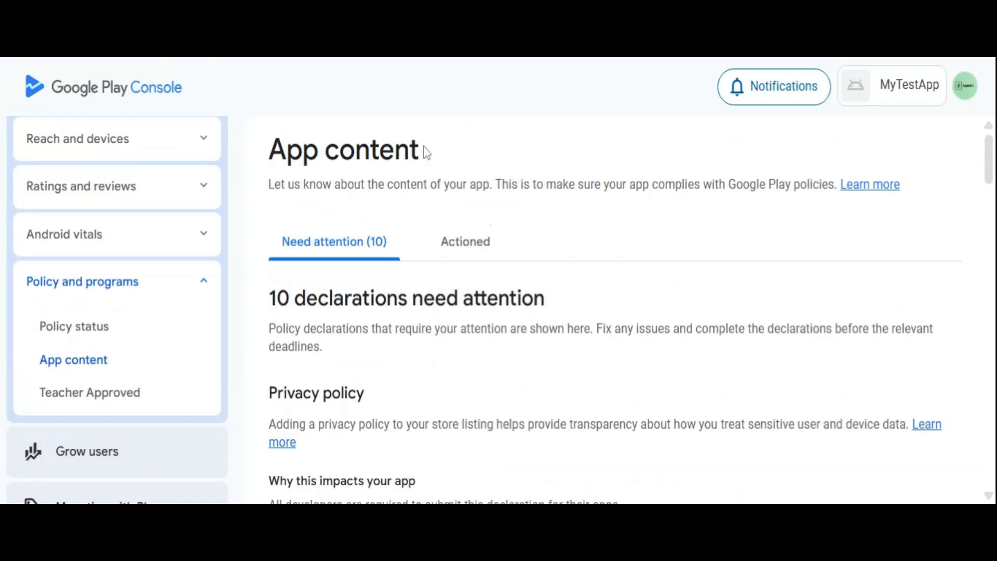
Start MyTestApp's privacy policy declaration and read what it requires, including the privacy policy URL.
{"action": "scroll", "coordinate": [426, 152], "scroll_direction": "down", "scroll_amount": 2}
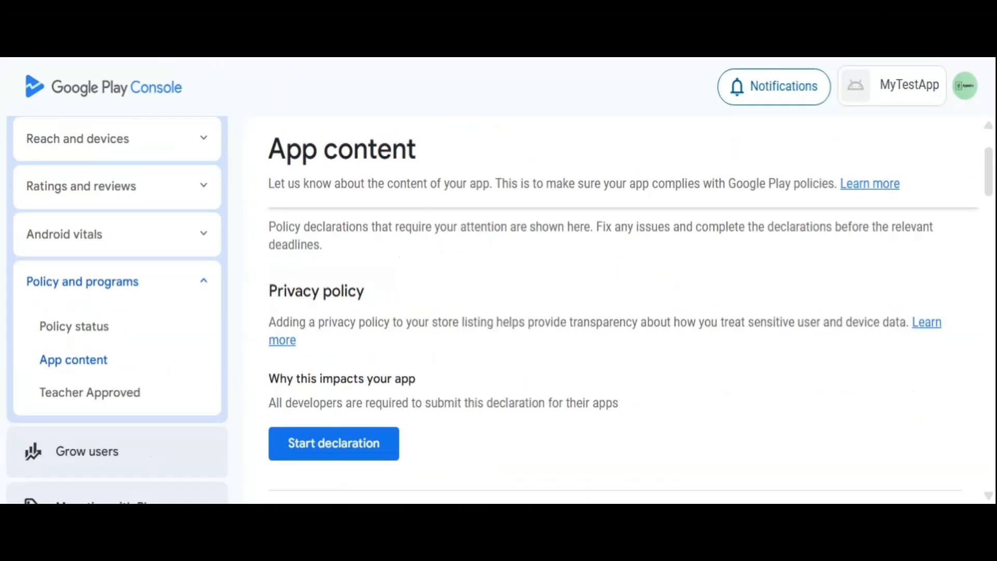
{"action": "left_click", "coordinate": [336, 451]}
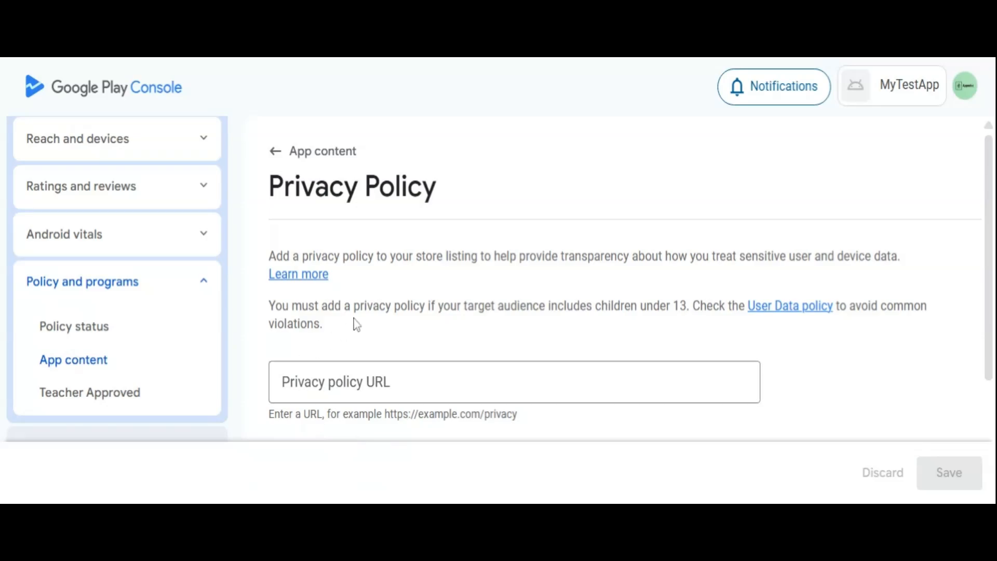
{"action": "scroll", "coordinate": [353, 319], "scroll_direction": "down", "scroll_amount": 3}
{"action": "scroll", "coordinate": [356, 322], "scroll_direction": "up", "scroll_amount": 3}
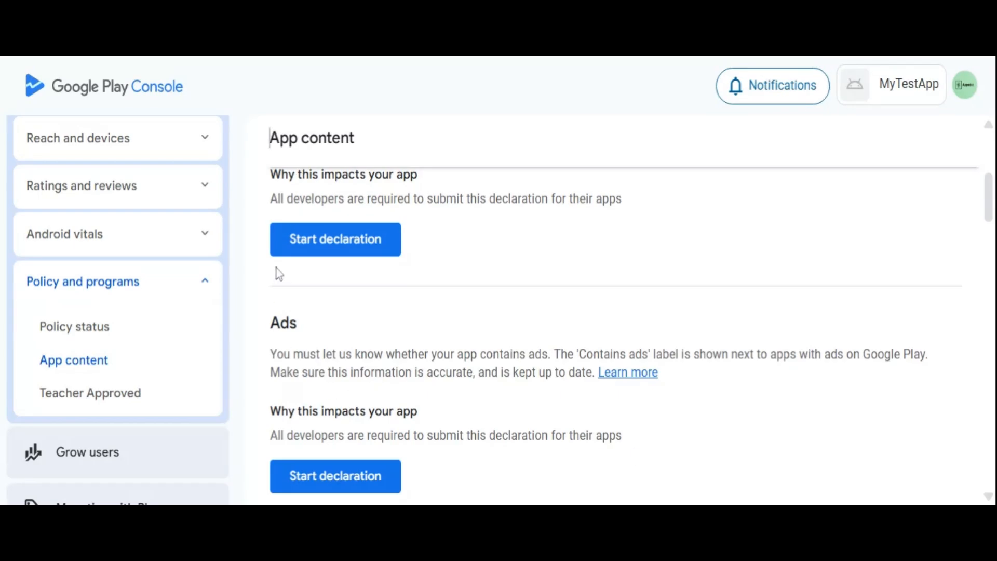
Start the Ads declaration for MyTestApp and review the choices for whether the app contains ads.
{"action": "scroll", "coordinate": [257, 341], "scroll_direction": "down", "scroll_amount": 2}
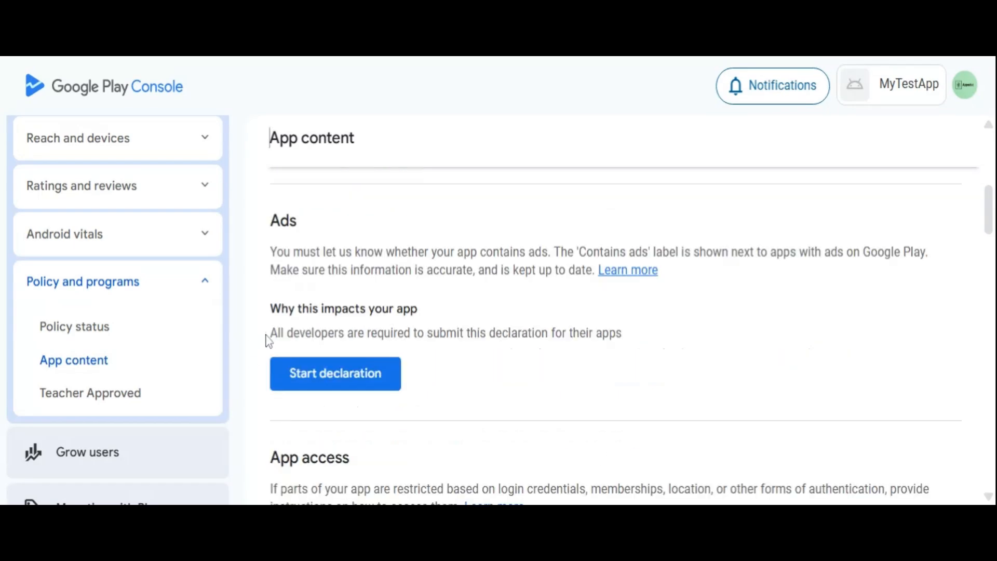
{"action": "left_click", "coordinate": [344, 377]}
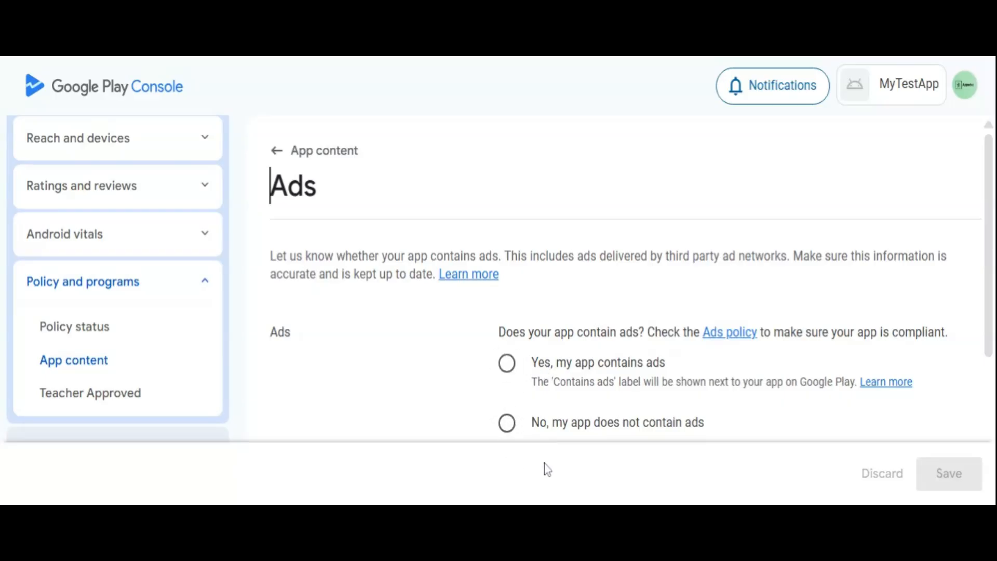
{"action": "scroll", "coordinate": [527, 347], "scroll_direction": "down", "scroll_amount": 4}
{"action": "scroll", "coordinate": [527, 346], "scroll_direction": "up", "scroll_amount": 2}
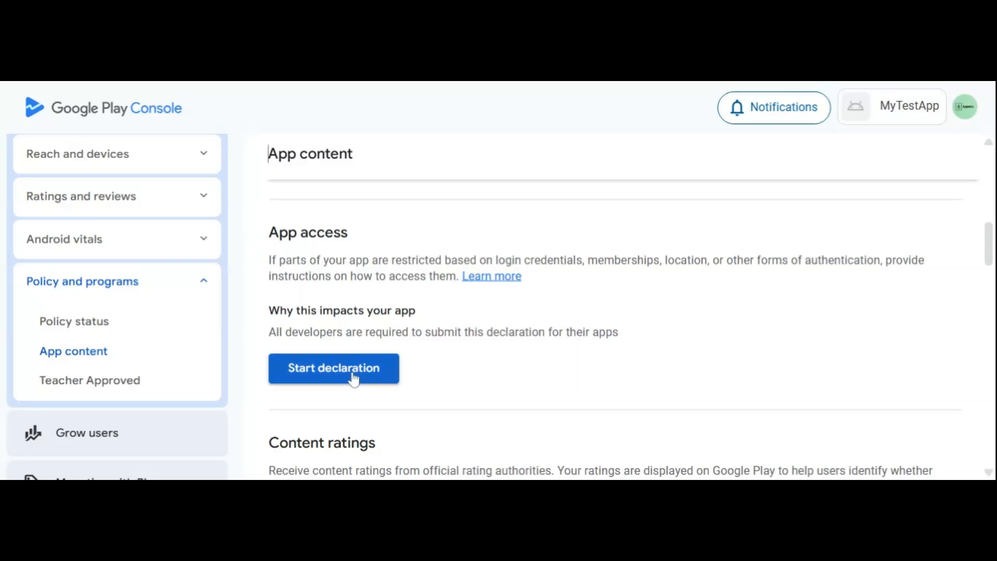
Start the App access declaration and read the instructions and examples for restricted access.
{"action": "left_click", "coordinate": [336, 374]}
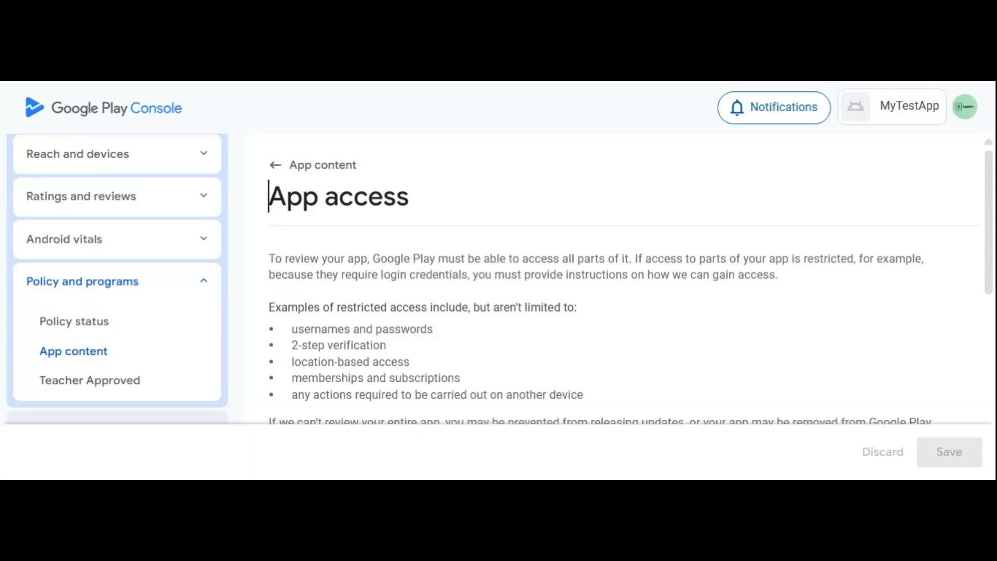
{"action": "scroll", "coordinate": [546, 387], "scroll_direction": "down", "scroll_amount": 5}
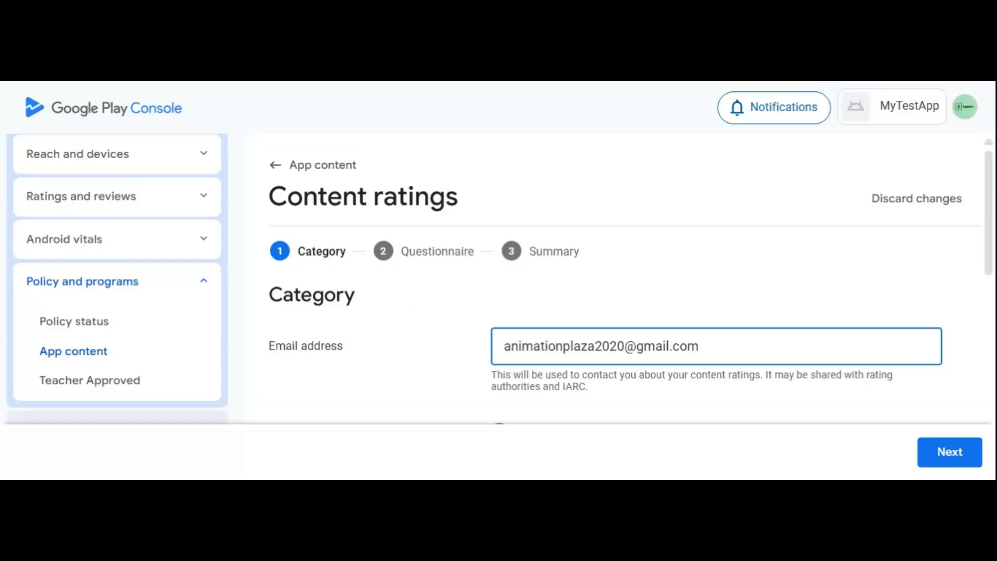
Check the content ratings contact email, the All Other App Types category and the accepted IARC terms, and continue to the questionnaire.
{"action": "scroll", "coordinate": [420, 314], "scroll_direction": "down", "scroll_amount": 5}
{"action": "scroll", "coordinate": [422, 310], "scroll_direction": "up", "scroll_amount": 2}
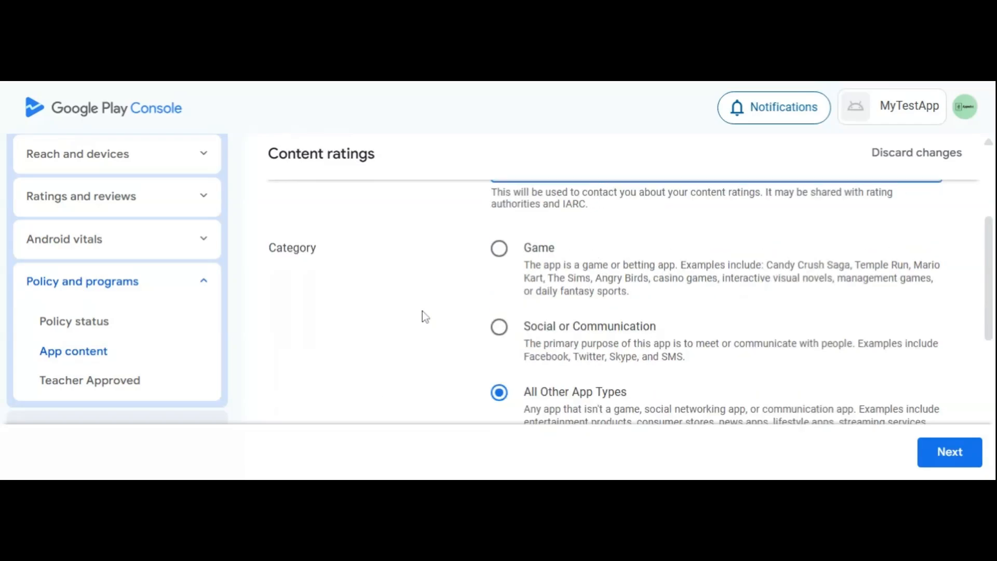
{"action": "scroll", "coordinate": [423, 307], "scroll_direction": "down", "scroll_amount": 3}
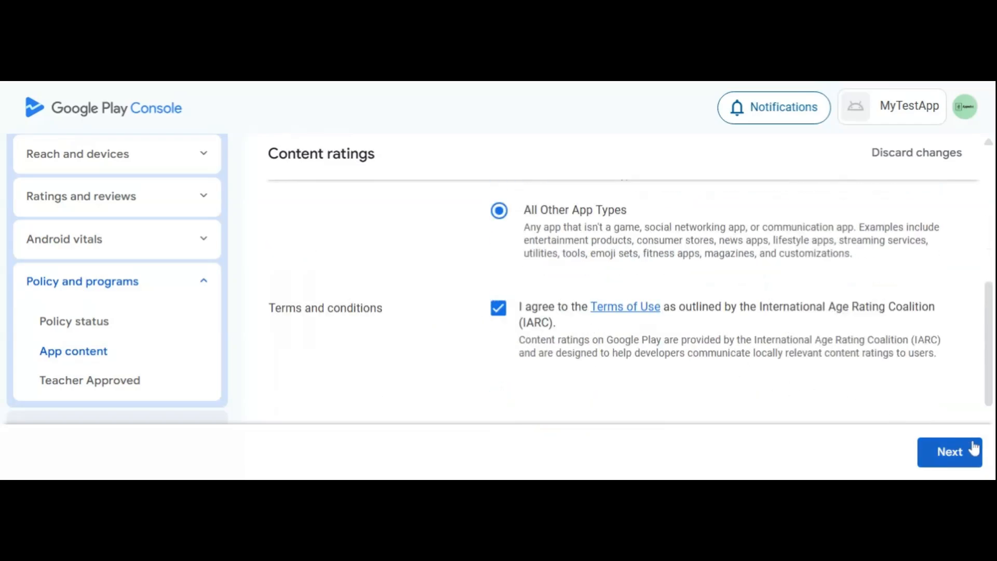
{"action": "left_click", "coordinate": [949, 453]}
Look through the content ratings questionnaire sections from Downloaded App to Miscellaneous.
{"action": "scroll", "coordinate": [685, 335], "scroll_direction": "down", "scroll_amount": 4}
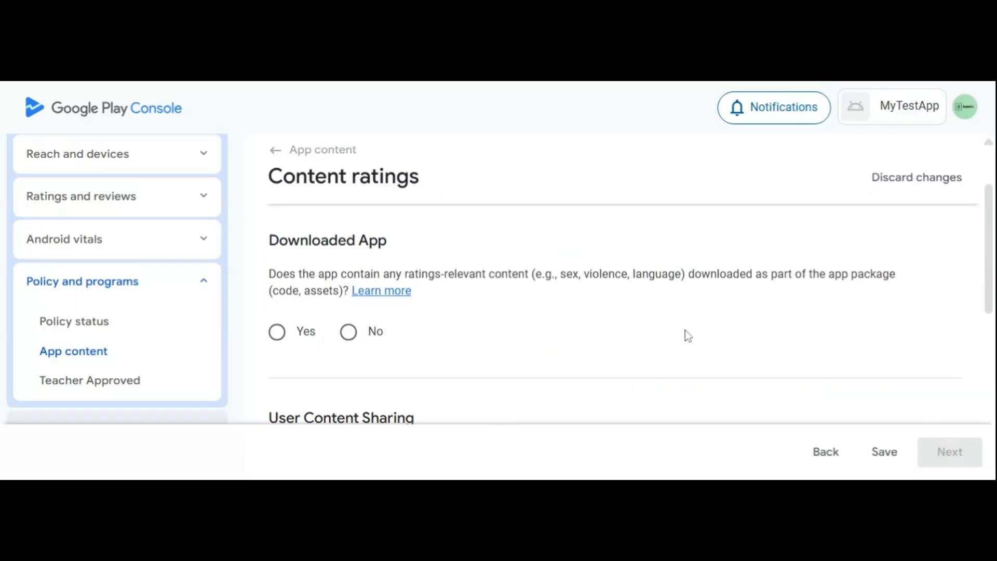
{"action": "scroll", "coordinate": [684, 330], "scroll_direction": "down", "scroll_amount": 2}
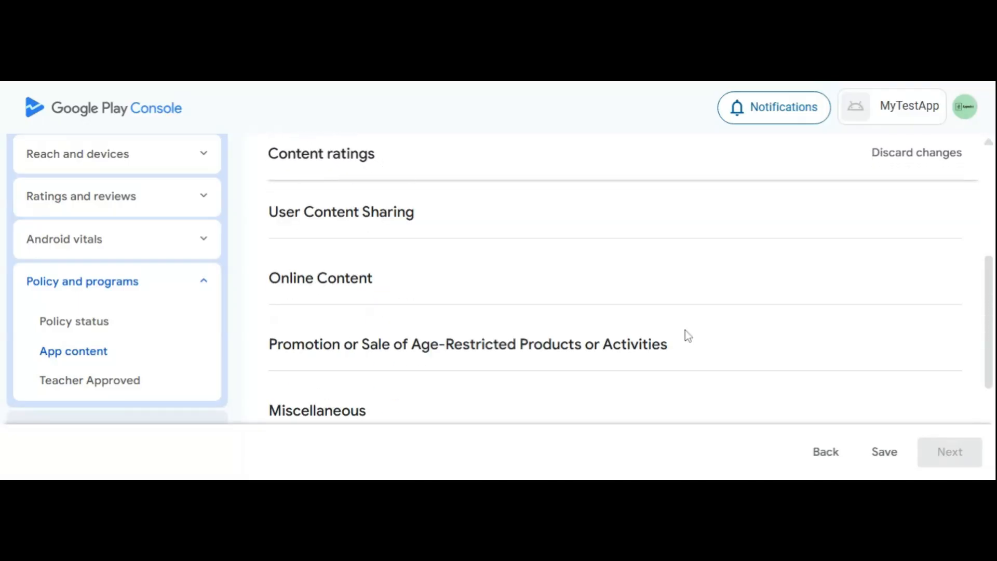
{"action": "scroll", "coordinate": [669, 335], "scroll_direction": "down", "scroll_amount": 2}
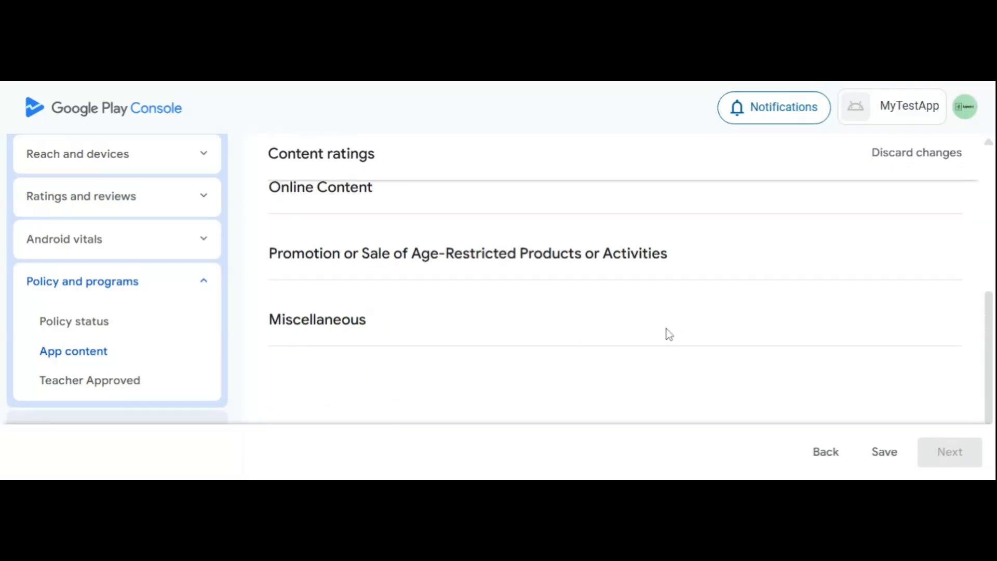
{"action": "scroll", "coordinate": [669, 334], "scroll_direction": "up", "scroll_amount": 2}
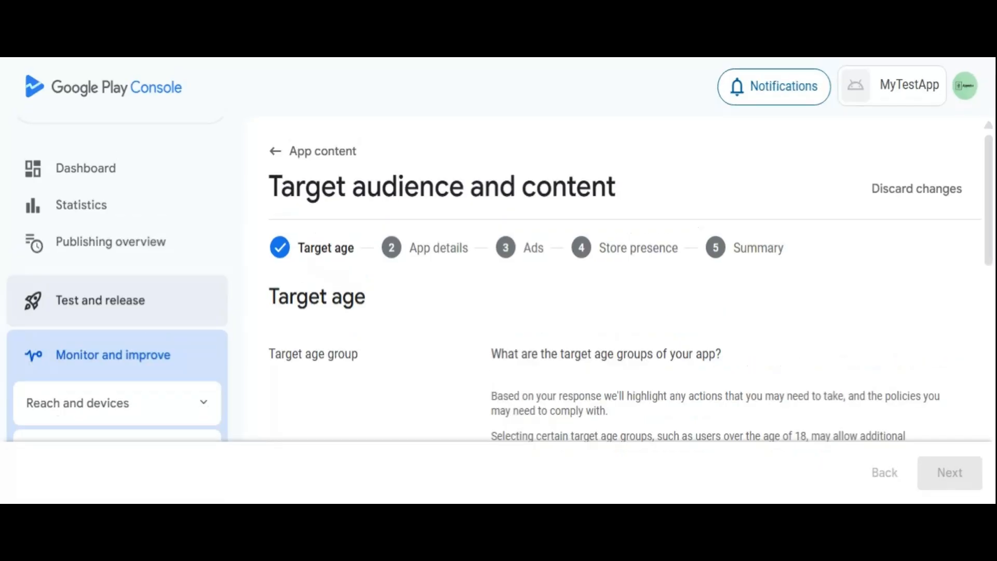
Declare 18 and over as the app's target age group, without restricting declared minors, and review the target audience summary.
{"action": "left_click_drag", "start_coordinate": [268, 187], "coordinate": [630, 213]}
{"action": "left_click", "coordinate": [605, 150]}
{"action": "left_click_drag", "start_coordinate": [268, 299], "coordinate": [377, 304]}
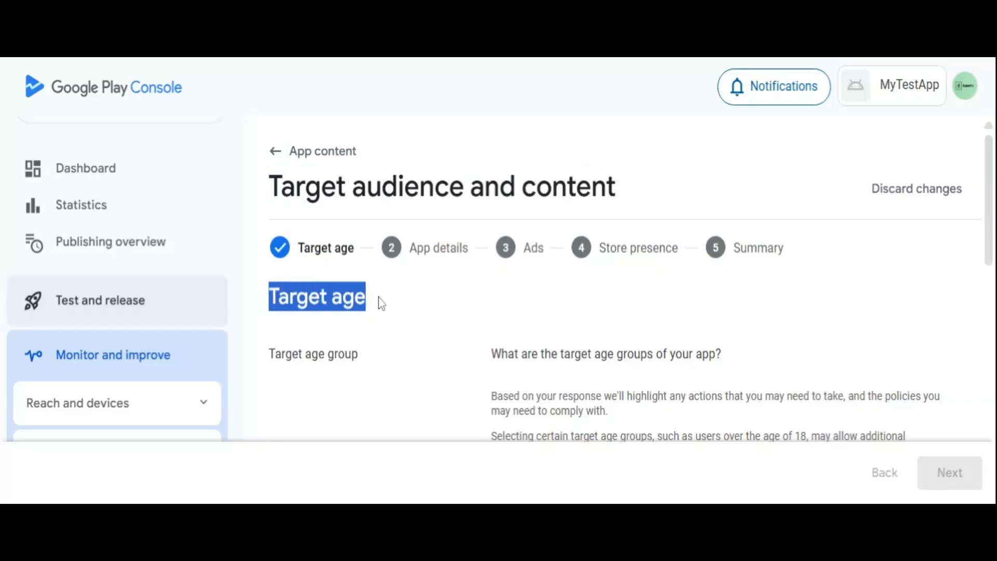
{"action": "left_click", "coordinate": [381, 301]}
{"action": "scroll", "coordinate": [499, 315], "scroll_direction": "down", "scroll_amount": 5}
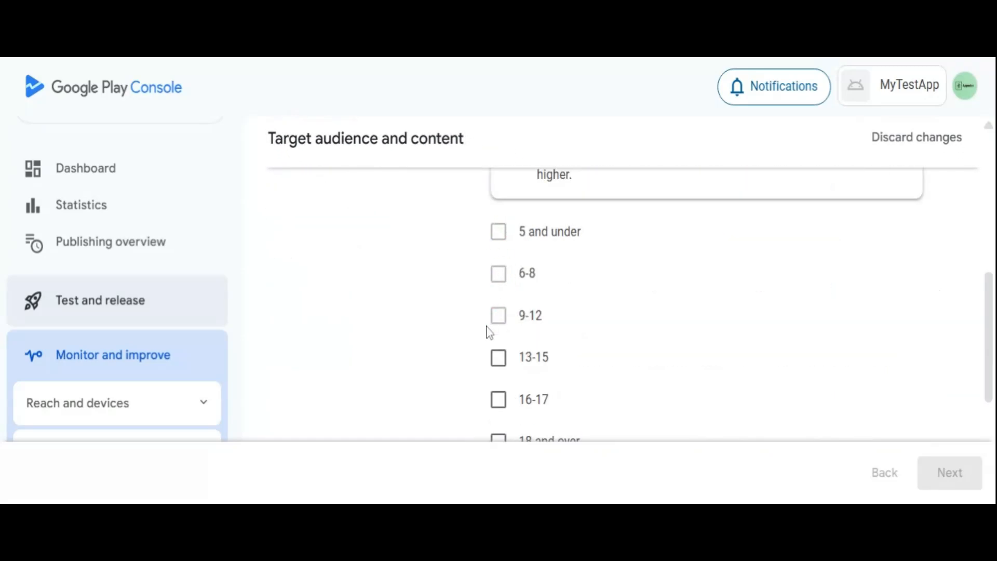
{"action": "scroll", "coordinate": [488, 337], "scroll_direction": "down", "scroll_amount": 2}
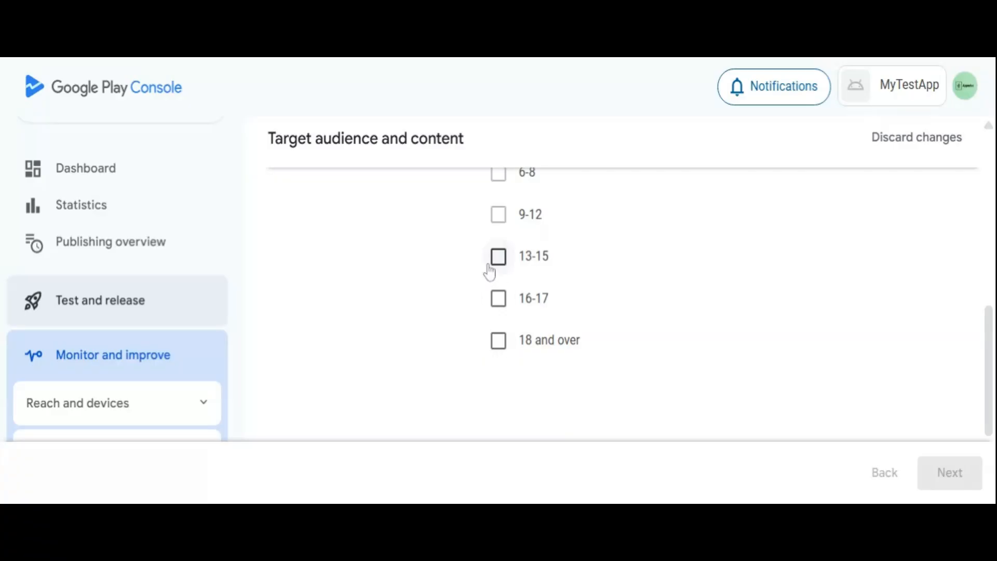
{"action": "scroll", "coordinate": [488, 271], "scroll_direction": "down", "scroll_amount": 2}
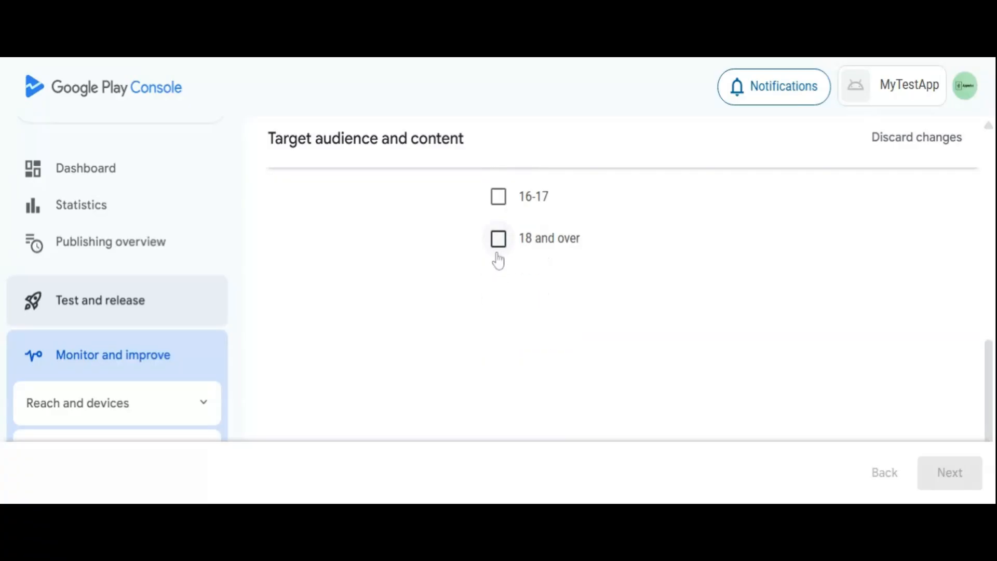
{"action": "left_click", "coordinate": [498, 254]}
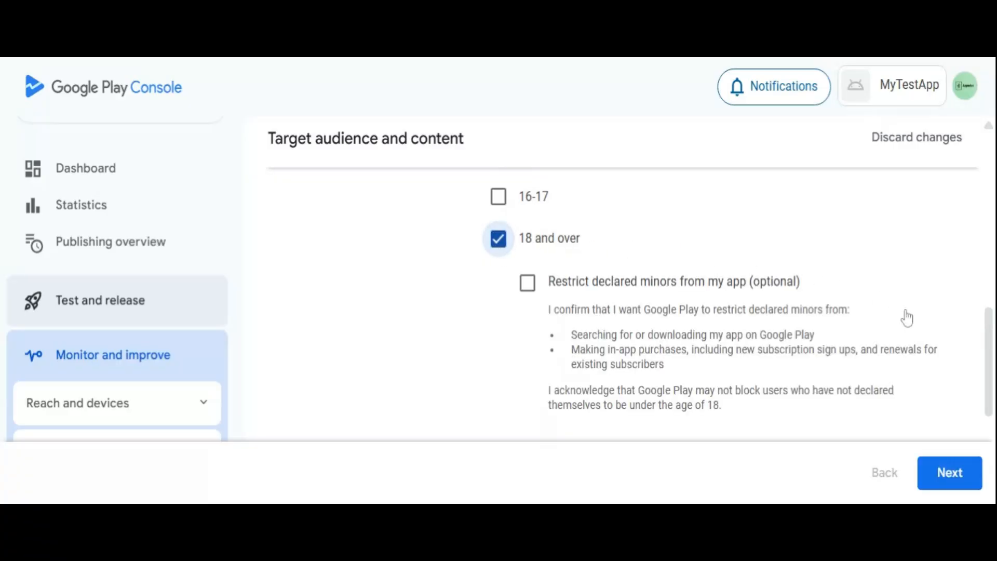
{"action": "scroll", "coordinate": [906, 320], "scroll_direction": "down", "scroll_amount": 4}
{"action": "scroll", "coordinate": [908, 321], "scroll_direction": "up", "scroll_amount": 4}
{"action": "left_click", "coordinate": [950, 473]}
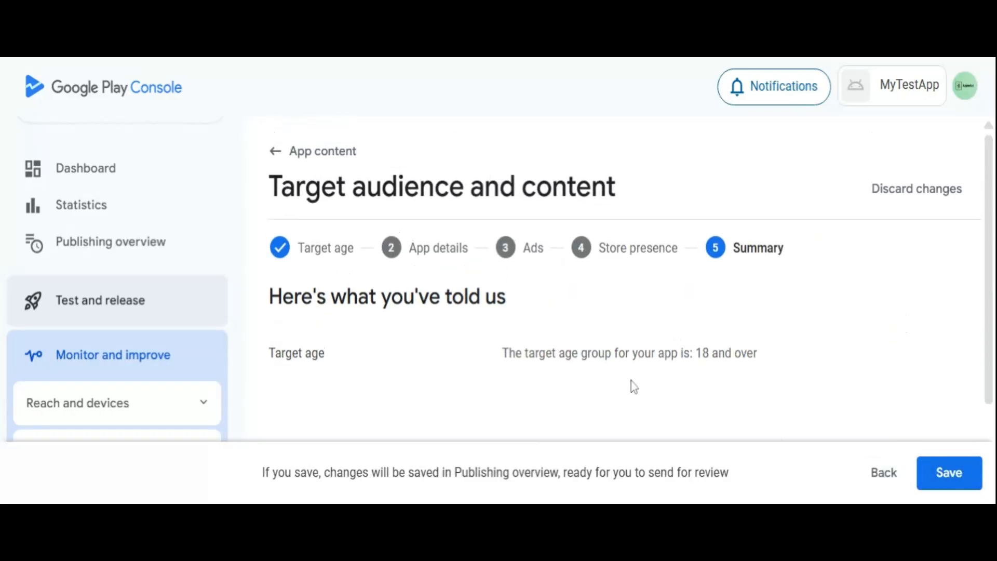
{"action": "left_click_drag", "start_coordinate": [500, 358], "coordinate": [777, 359]}
{"action": "left_click", "coordinate": [777, 359]}
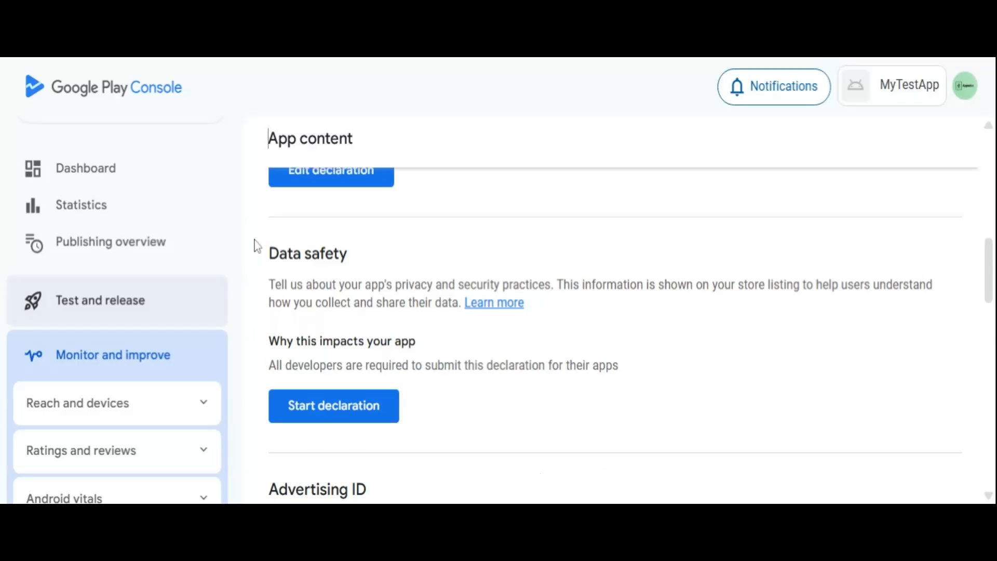
Start the Data safety declaration, read its overview and definitions, and continue to Data collection and security.
{"action": "left_click", "coordinate": [270, 258]}
{"action": "left_click_drag", "start_coordinate": [271, 260], "coordinate": [358, 262]}
{"action": "left_click", "coordinate": [354, 302]}
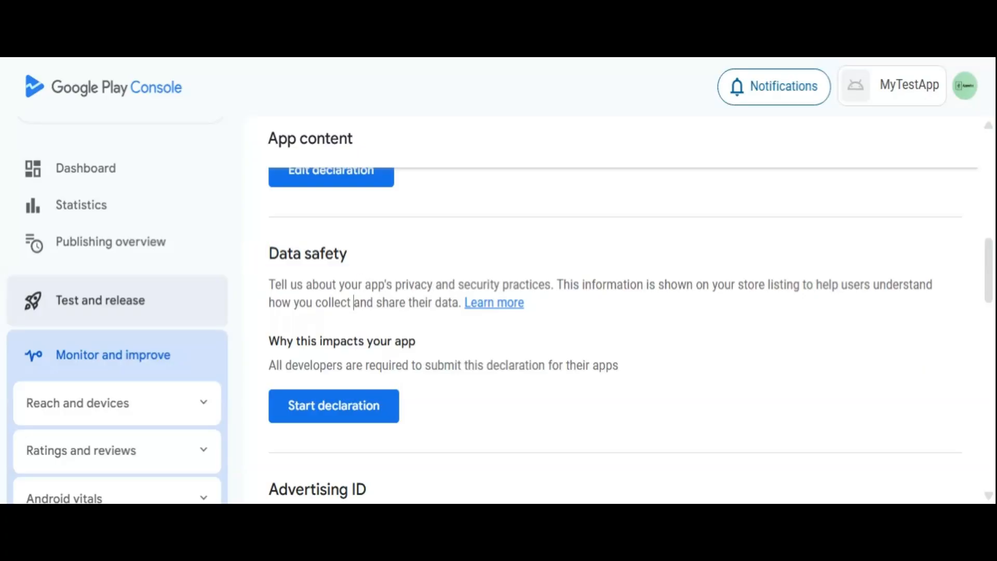
{"action": "left_click", "coordinate": [336, 425]}
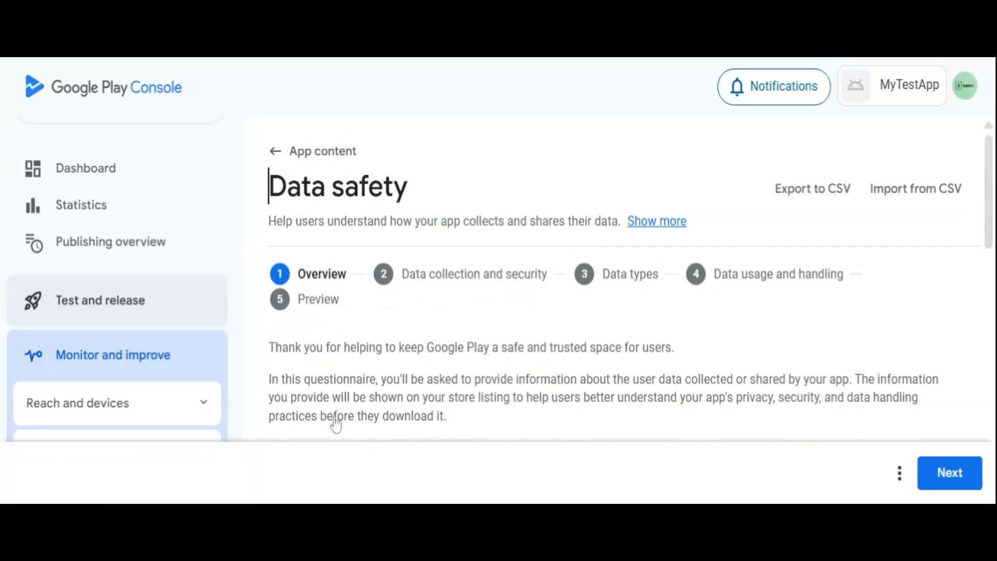
{"action": "scroll", "coordinate": [378, 395], "scroll_direction": "down", "scroll_amount": 4}
{"action": "scroll", "coordinate": [379, 394], "scroll_direction": "down", "scroll_amount": 10}
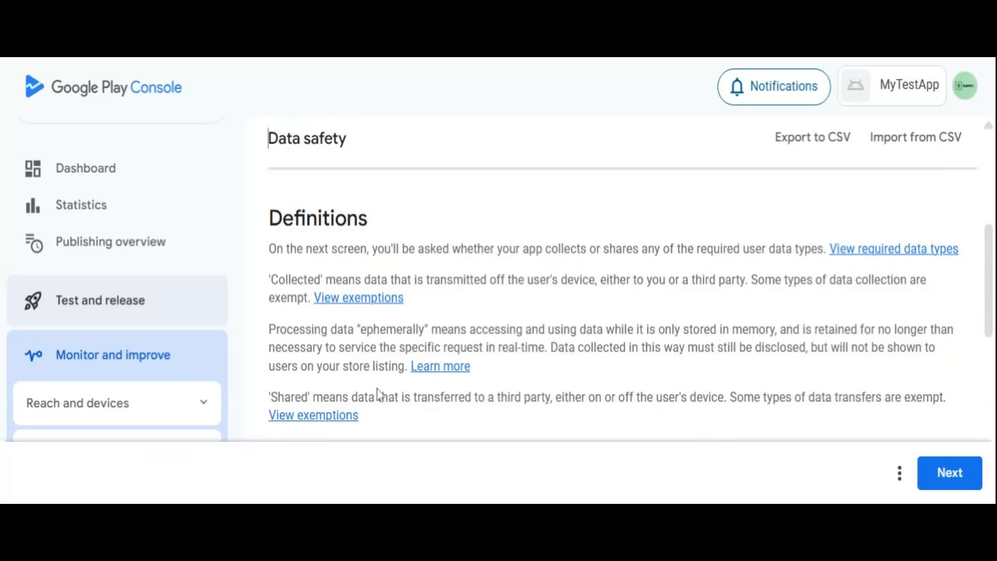
{"action": "scroll", "coordinate": [381, 393], "scroll_direction": "up", "scroll_amount": 5}
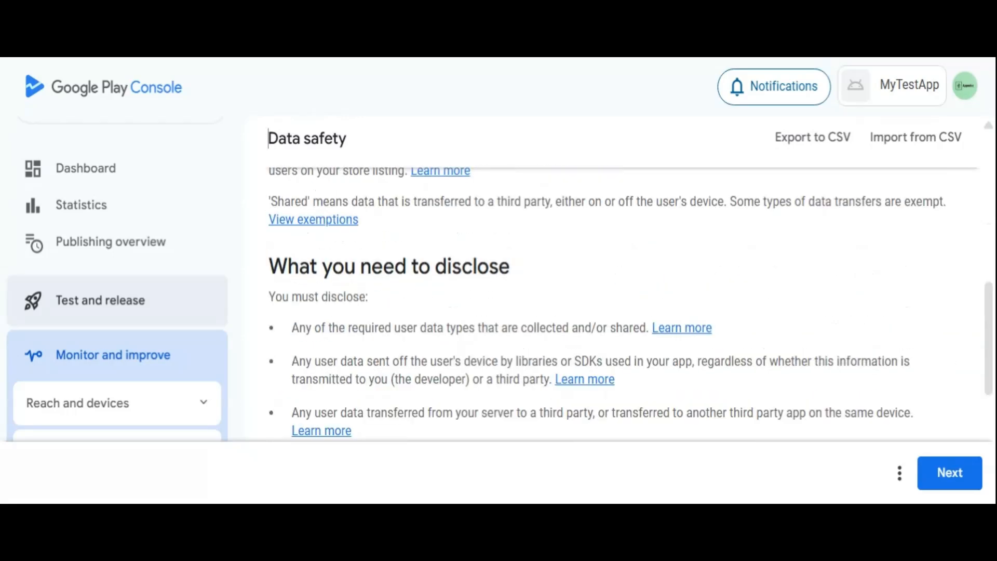
{"action": "left_click", "coordinate": [948, 475]}
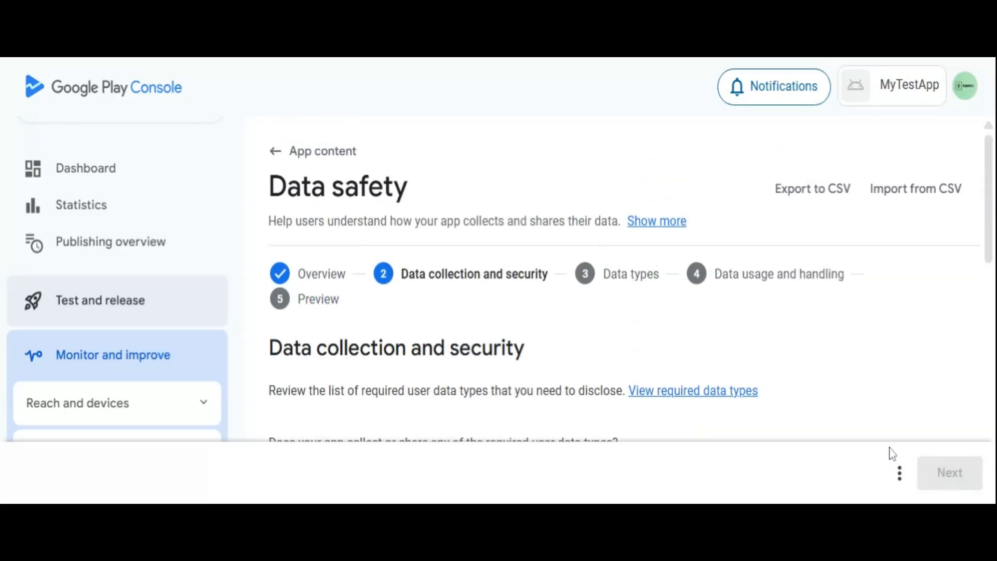
Declare that the app collects or shares required user data types and that this data is not all encrypted in transit.
{"action": "left_click_drag", "start_coordinate": [990, 166], "coordinate": [989, 237]}
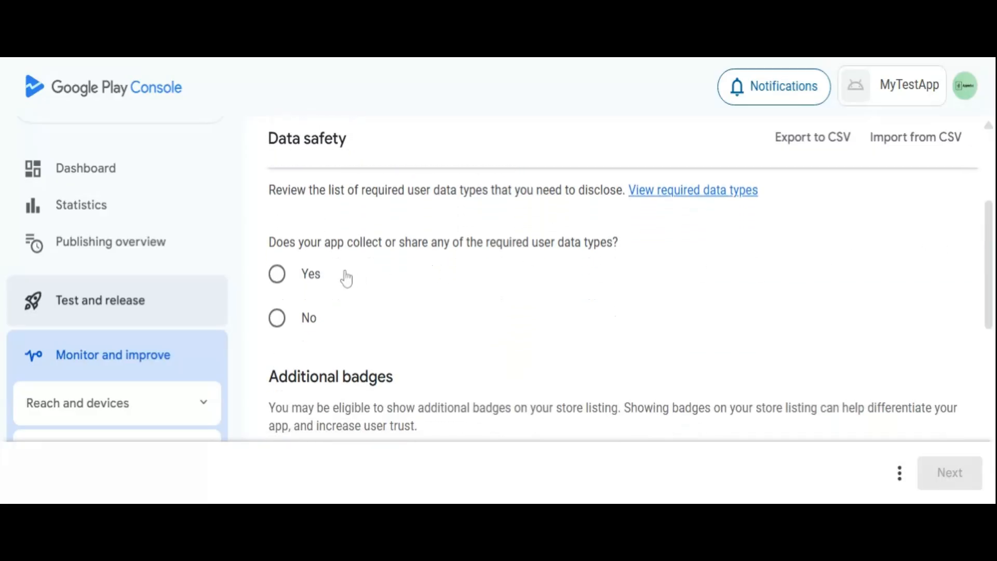
{"action": "left_click", "coordinate": [276, 274]}
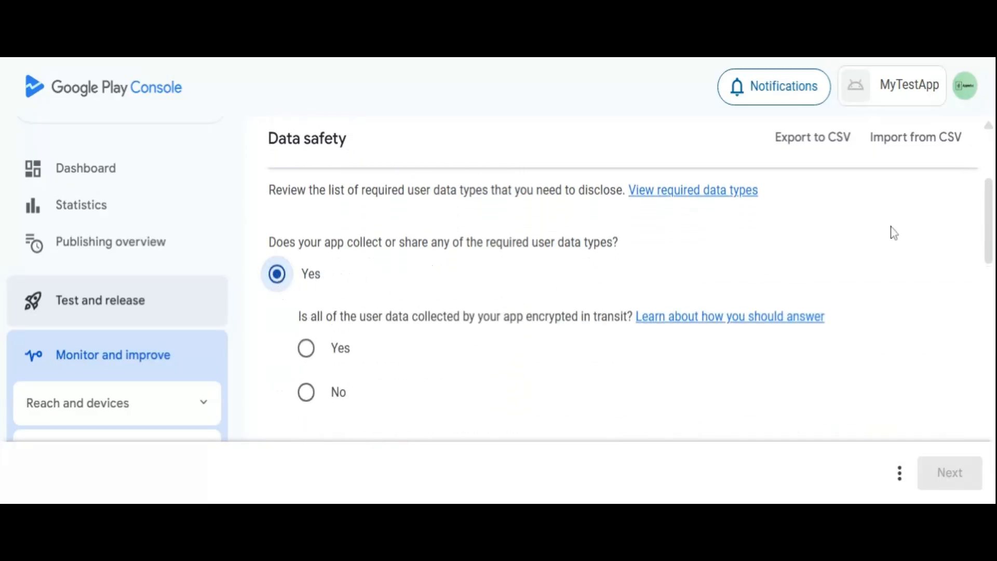
{"action": "left_click_drag", "start_coordinate": [990, 209], "coordinate": [991, 237]}
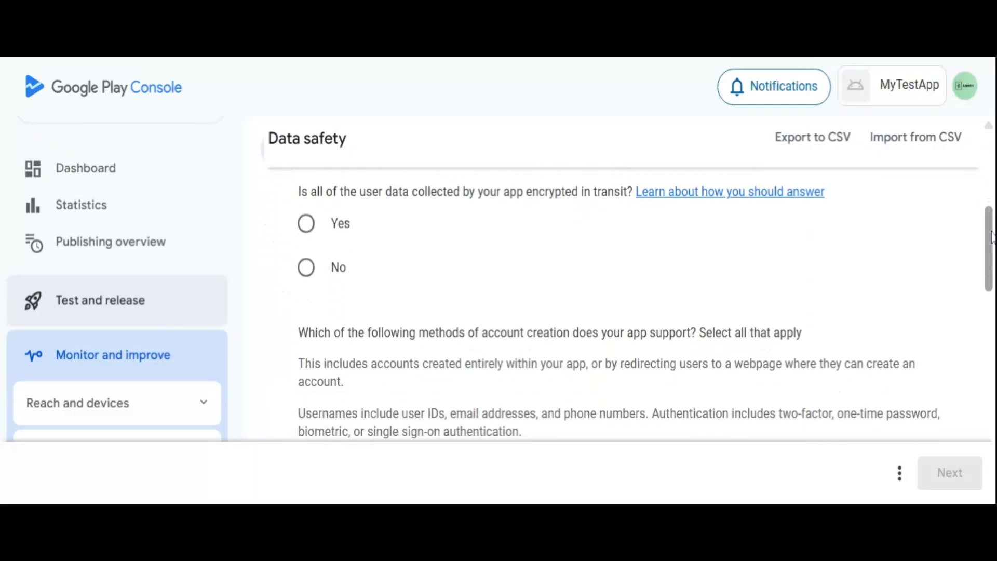
{"action": "left_click", "coordinate": [306, 270]}
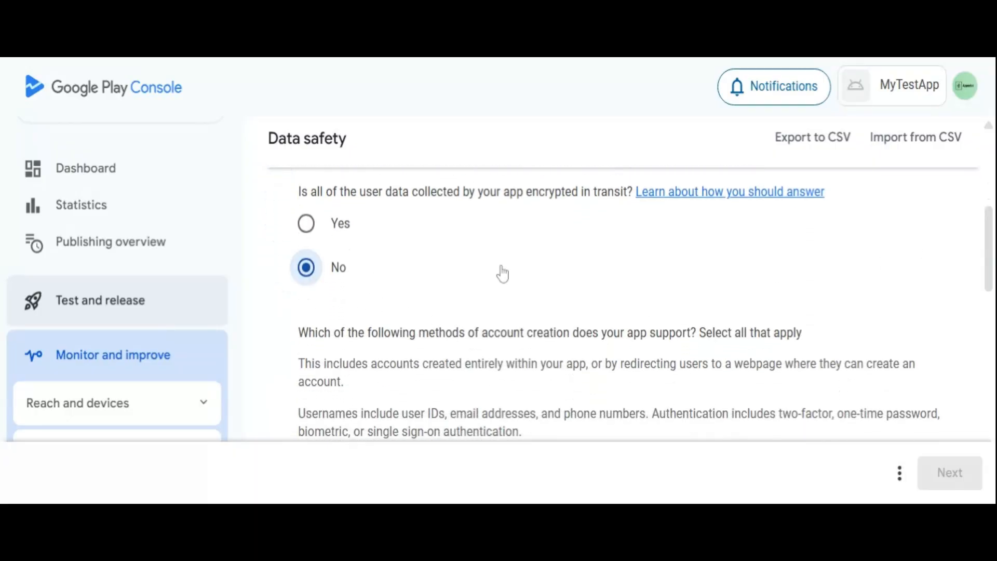
Choose Username and password as the account creation method and answer No to the optional user data deletion question.
{"action": "left_click_drag", "start_coordinate": [988, 223], "coordinate": [989, 276]}
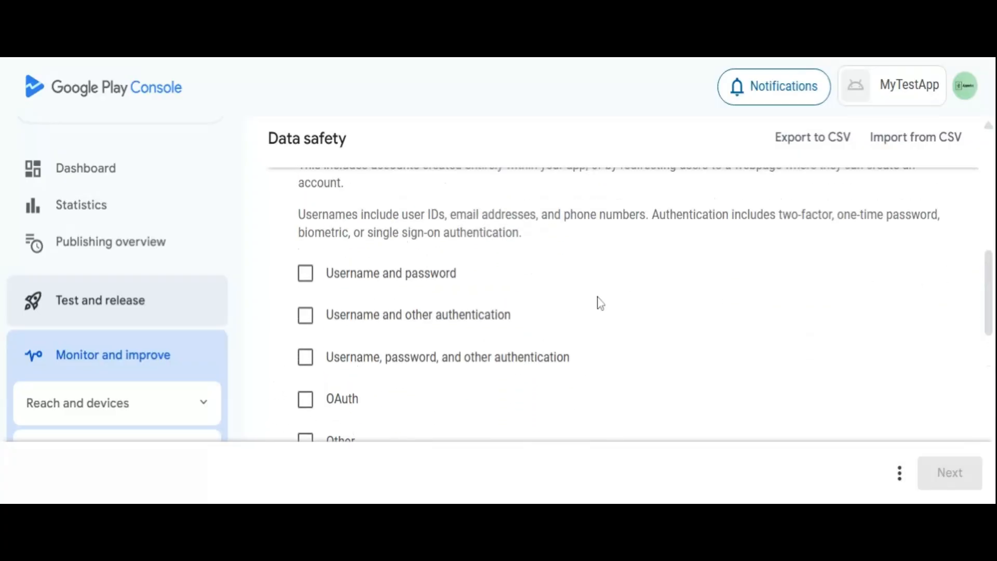
{"action": "left_click", "coordinate": [307, 276]}
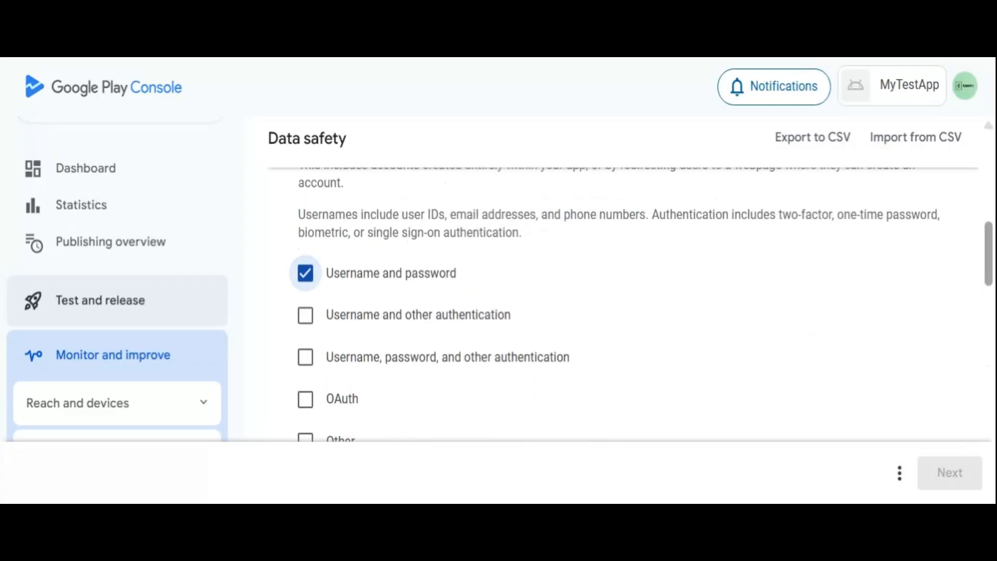
{"action": "left_click_drag", "start_coordinate": [989, 259], "coordinate": [986, 360]}
{"action": "left_click", "coordinate": [306, 284]}
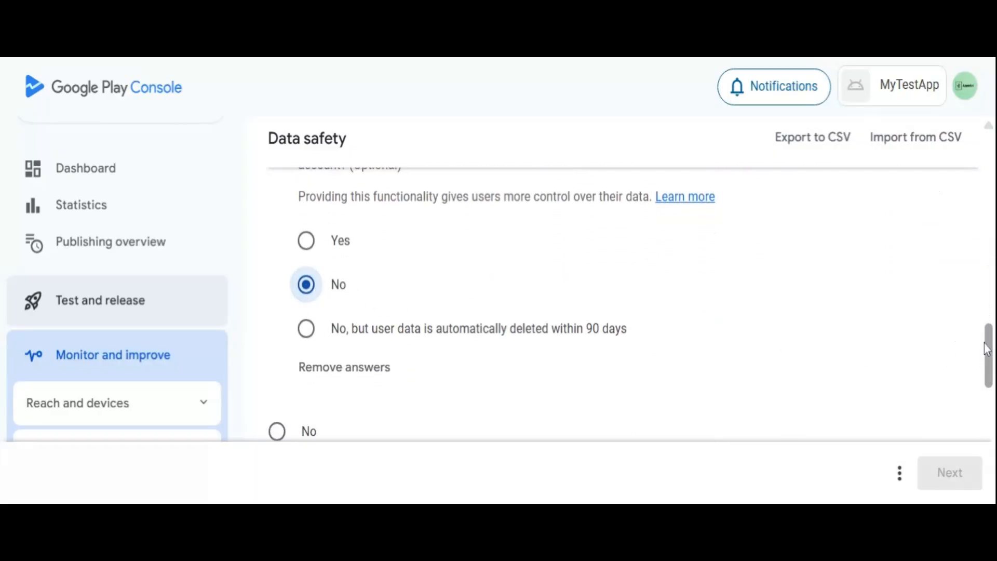
{"action": "mouse_move", "coordinate": [986, 344]}
{"action": "left_mouse_down"}
{"action": "mouse_move", "coordinate": [988, 446]}
{"action": "mouse_move", "coordinate": [983, 349]}
{"action": "left_mouse_up"}
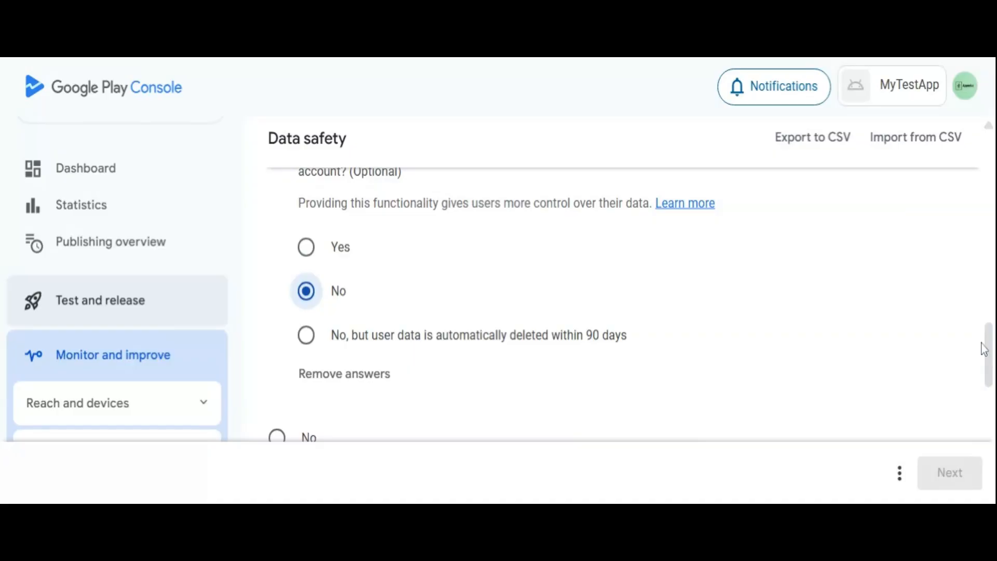